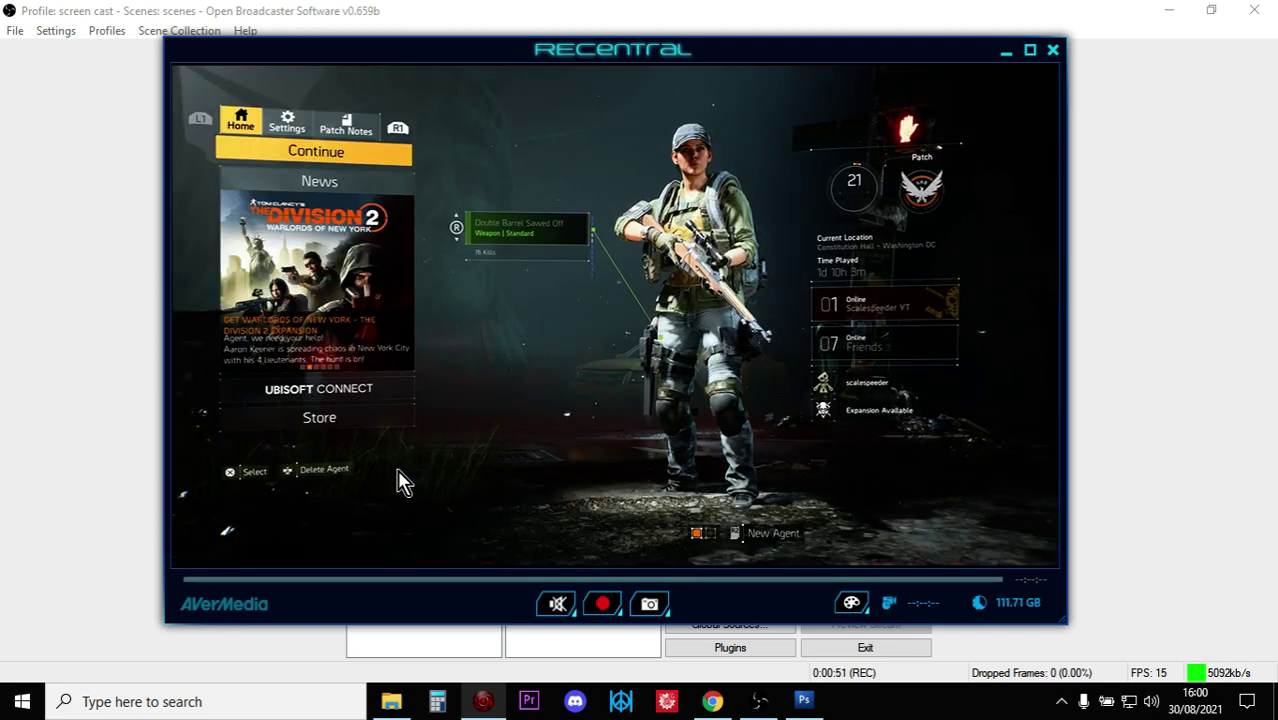
Step: Switch to Chrome and look over the Xbox Series S YouTube streaming tutorial page and the Aircast stream profile
left_click(712, 701)
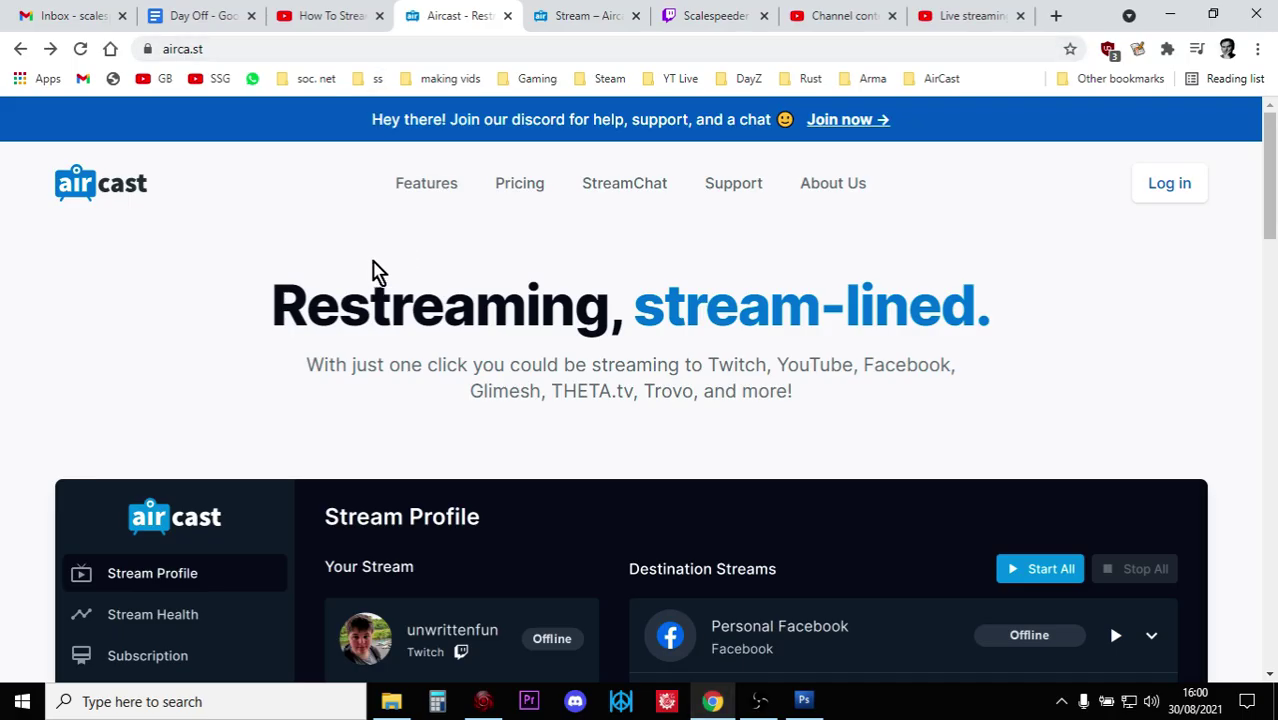
left_click(337, 17)
scroll(110, 565, "down", 1)
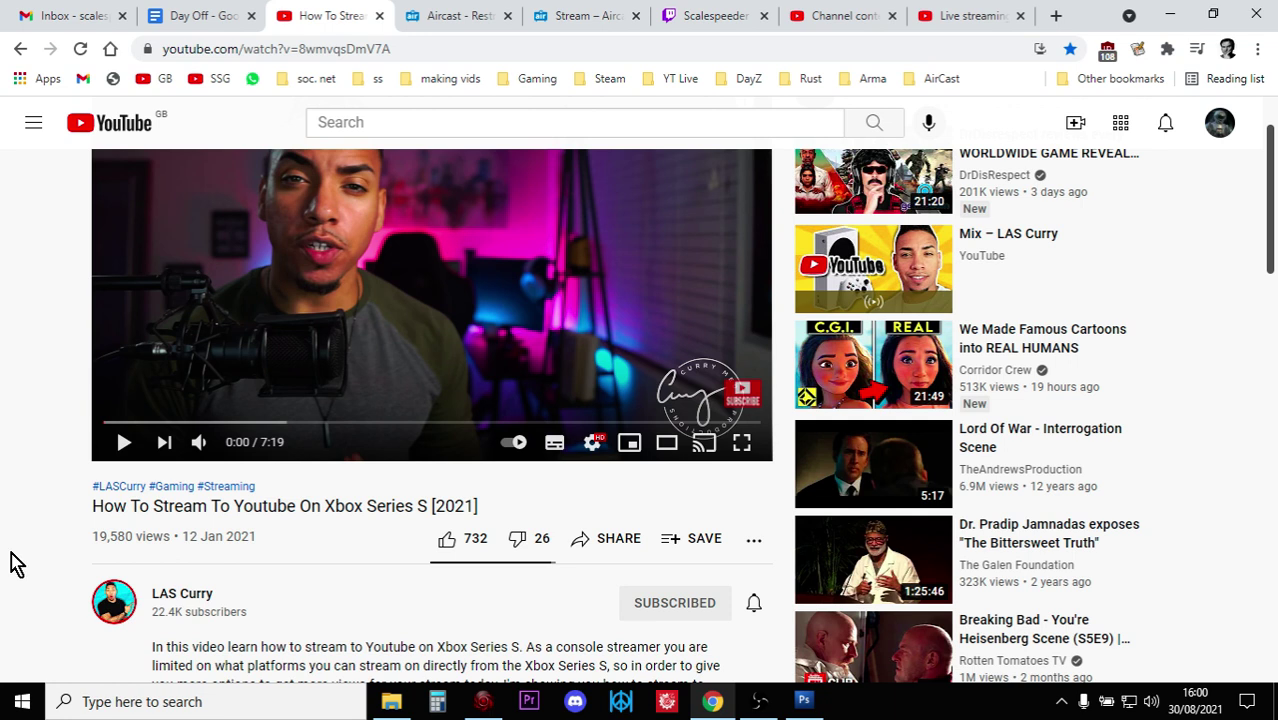
scroll(12, 562, "up", 1)
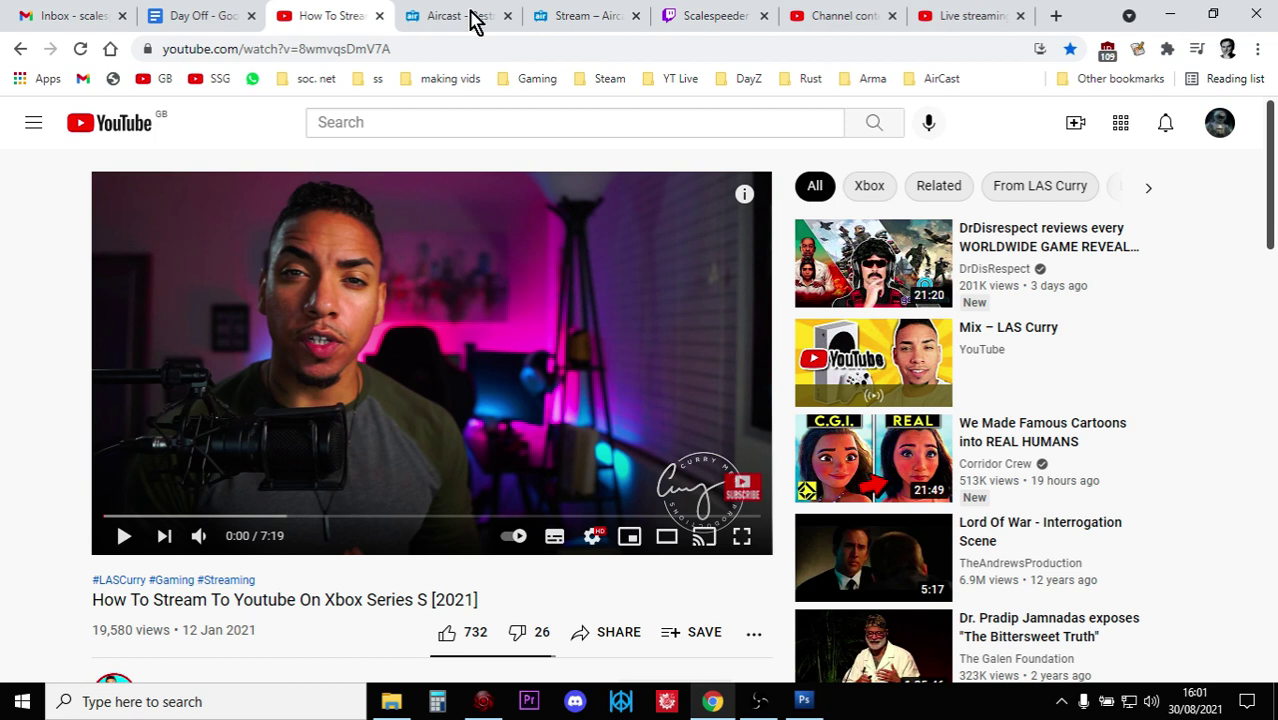
left_click(568, 20)
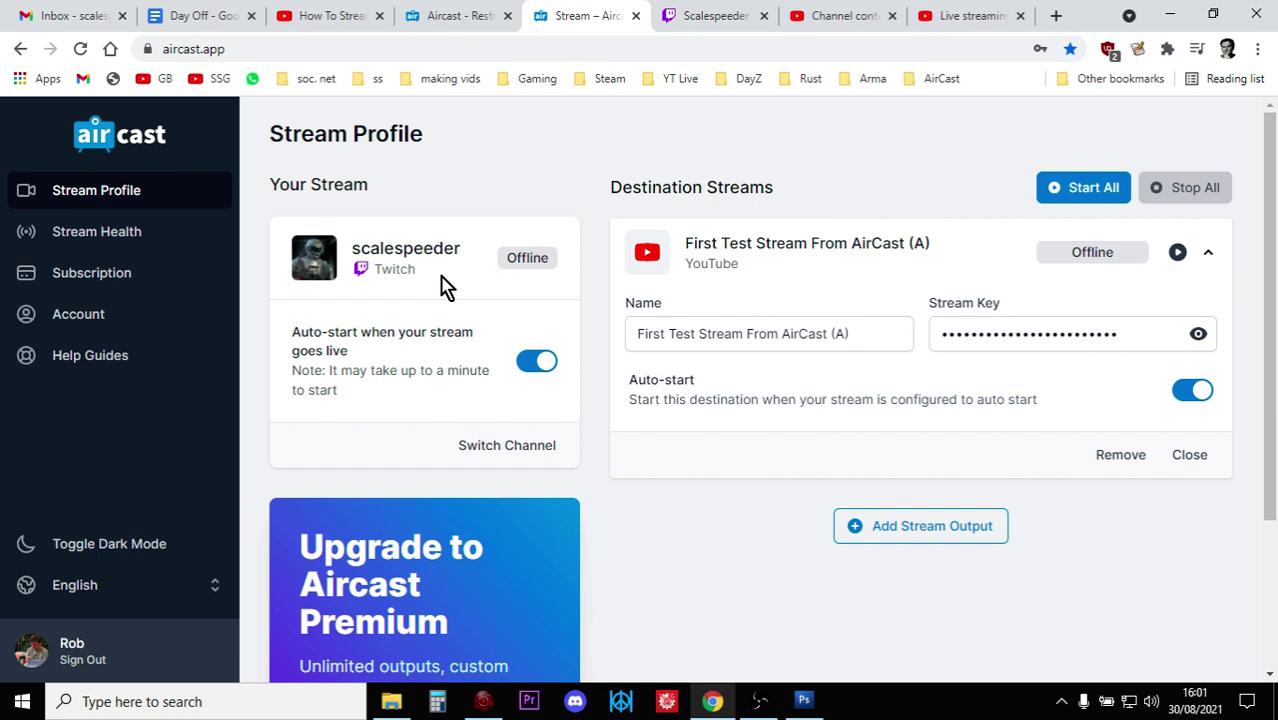
left_click(335, 16)
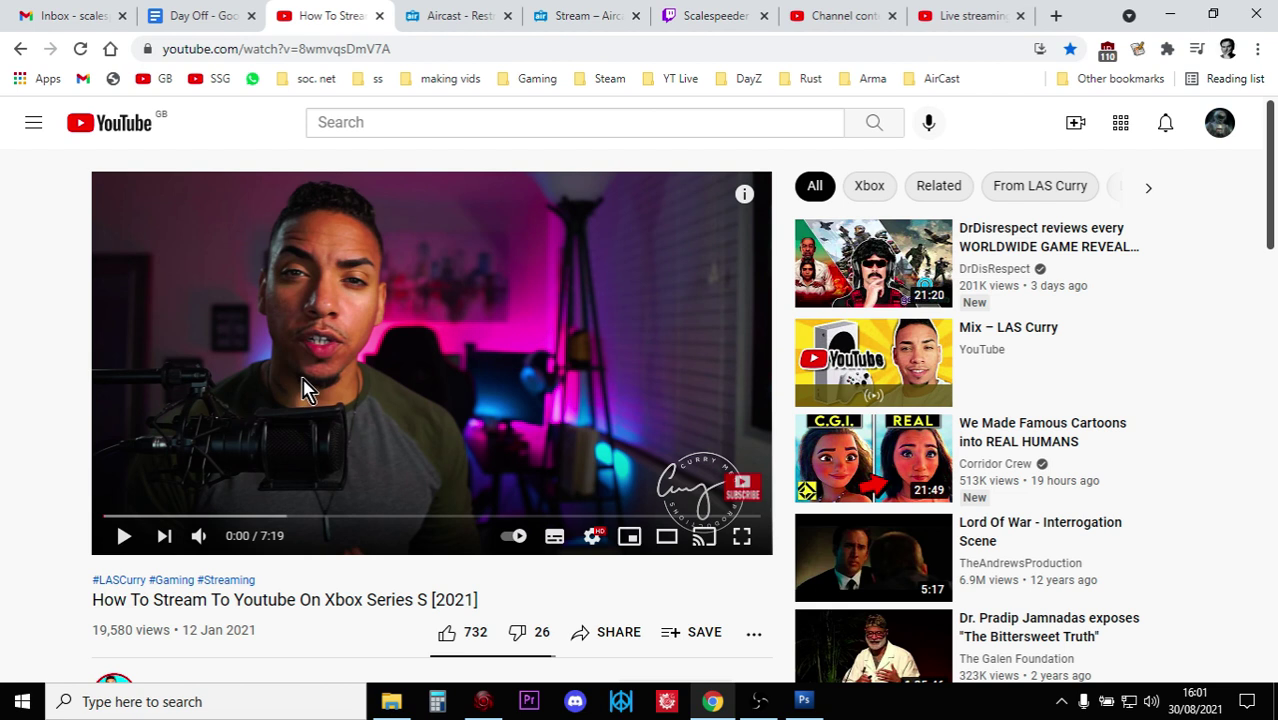
scroll(314, 380, "down", 1)
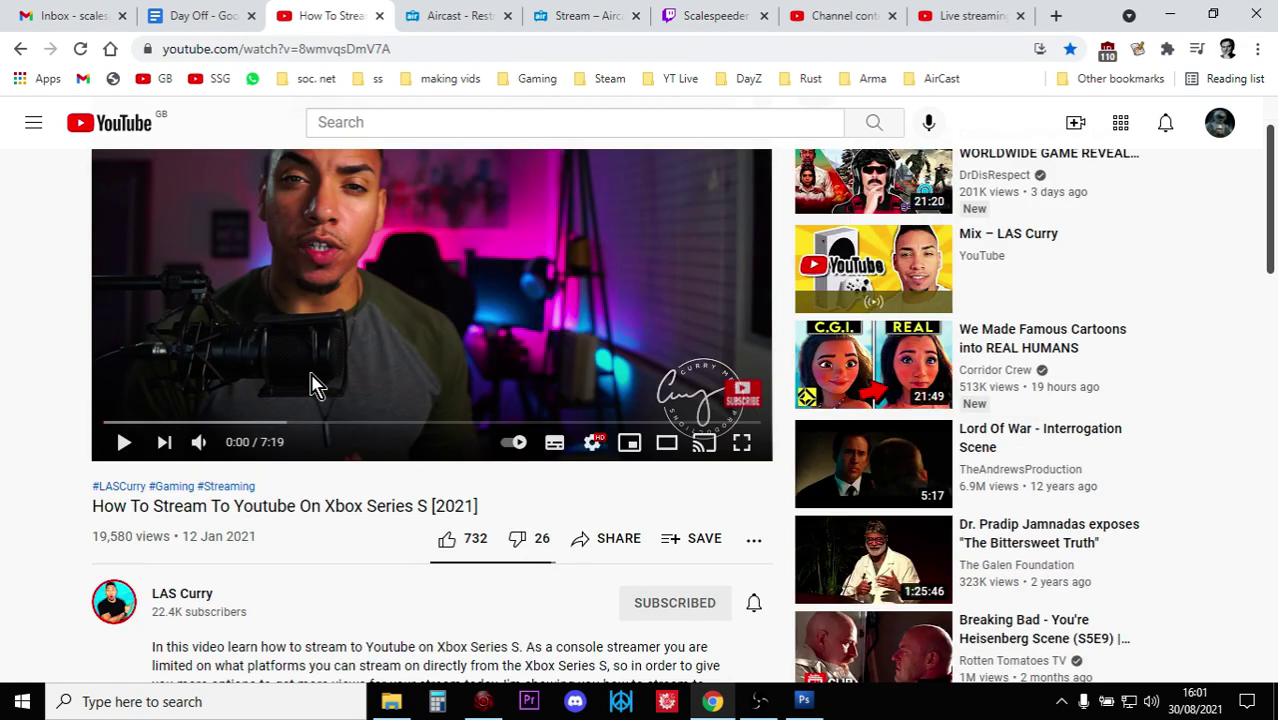
scroll(314, 380, "up", 1)
Step: Review the Basic and Premium plans on the Aircast website's pricing page and return to its home page
left_click(455, 16)
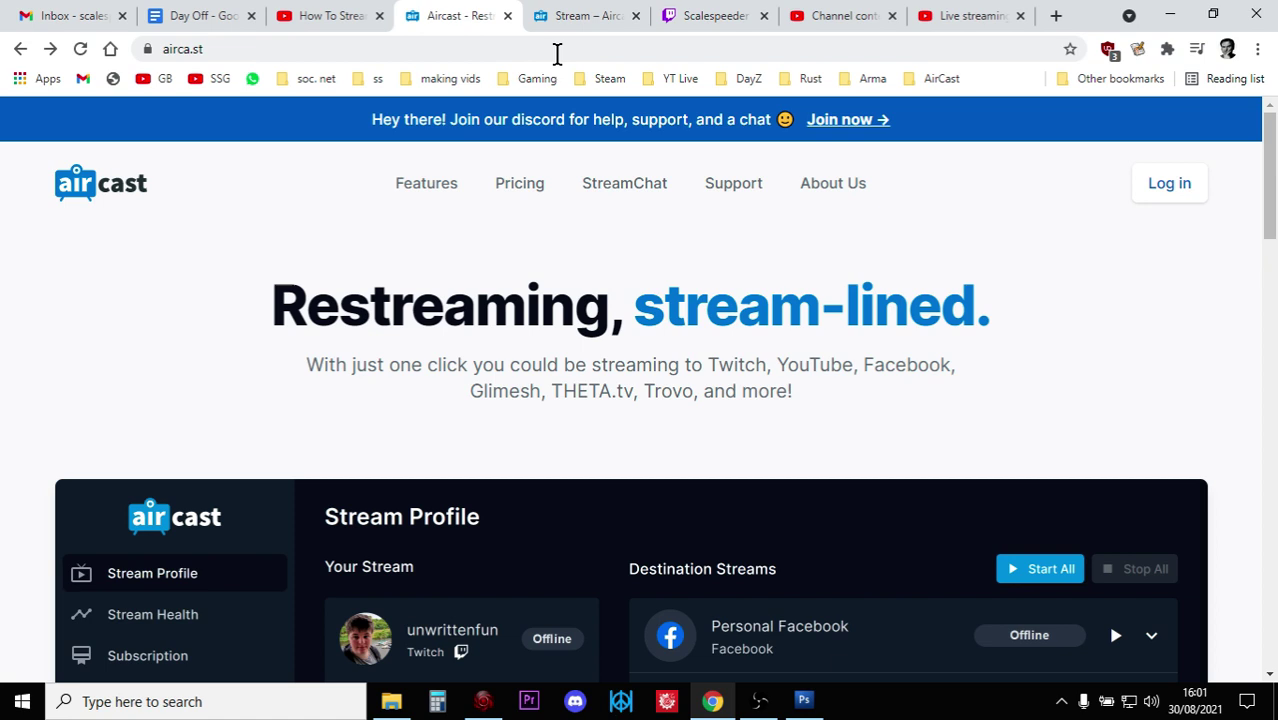
left_click(519, 186)
scroll(474, 231, "down", 3)
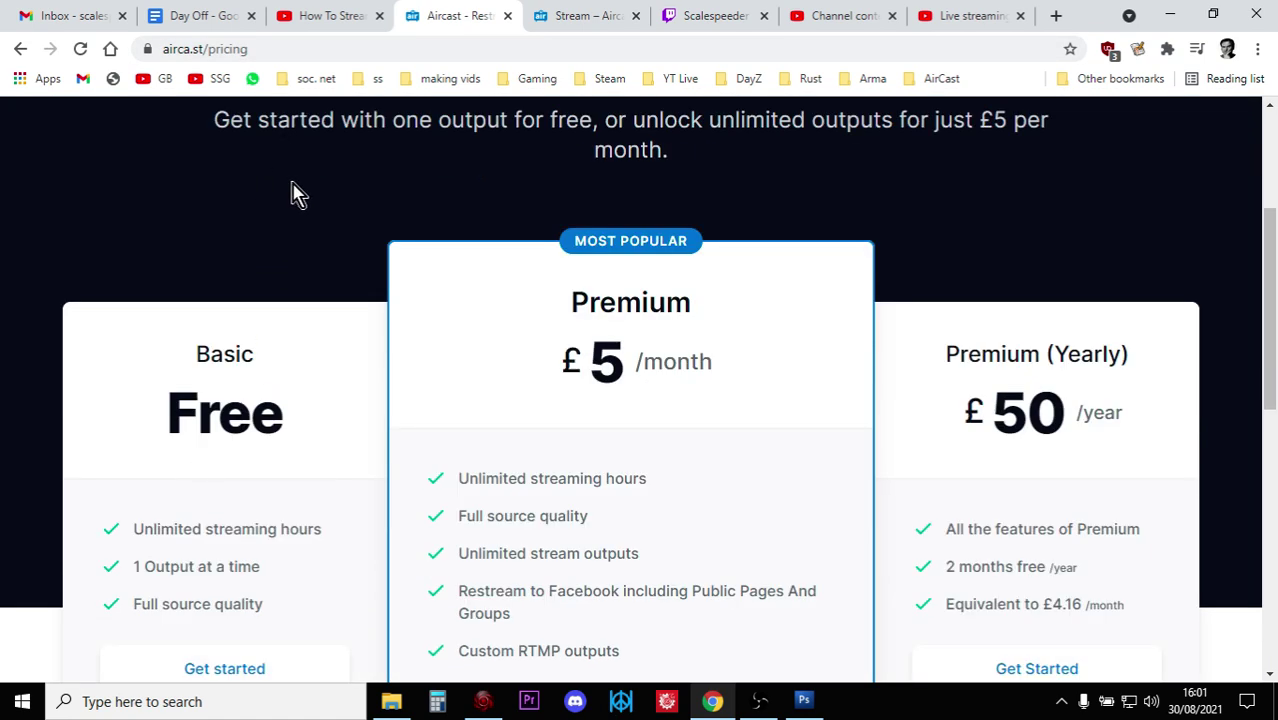
left_click(20, 48)
Step: Look over the Aircast stream profile, YouTube live dashboard and Twitch channel, and switch to RECentral to view the console feed
left_click(553, 18)
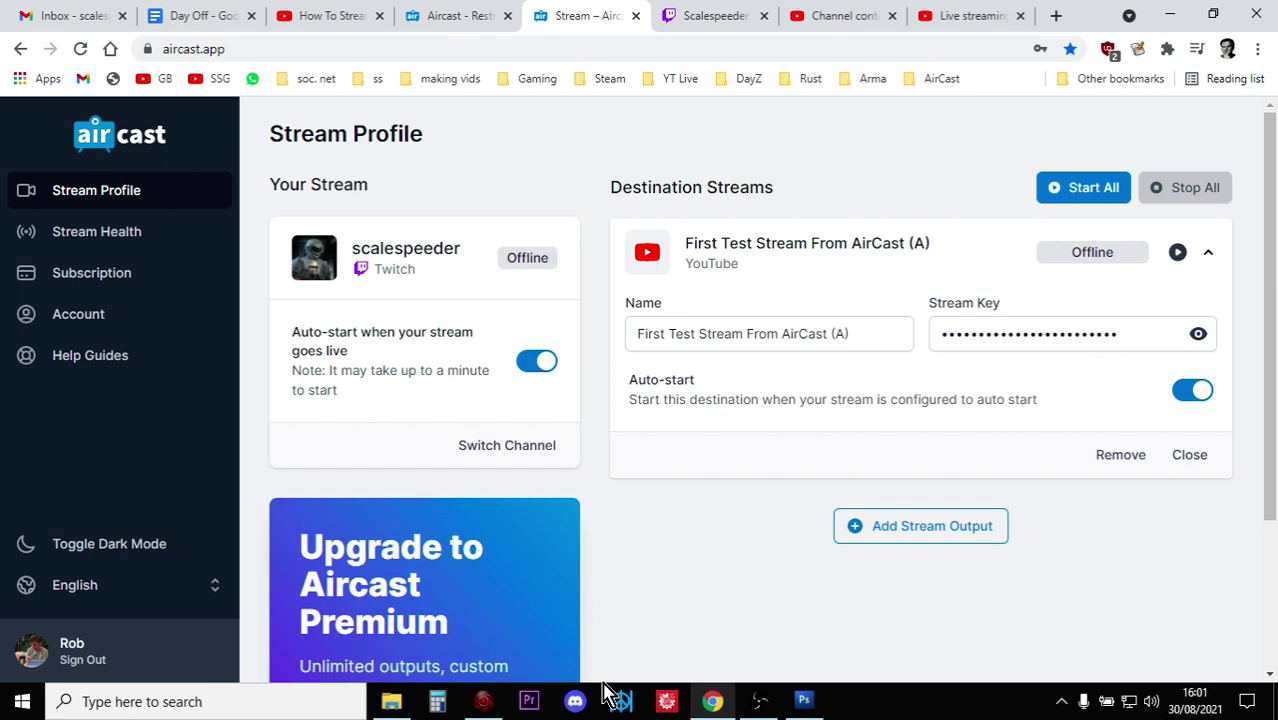
left_click(946, 18)
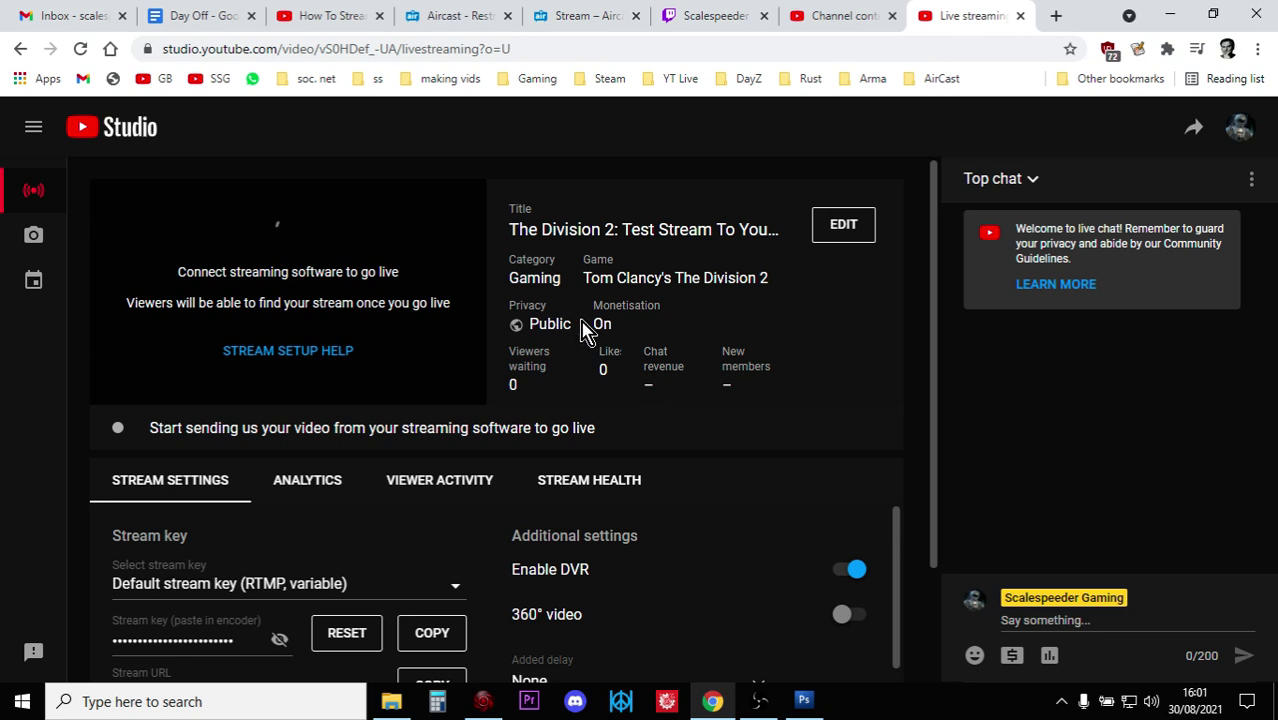
left_click(697, 20)
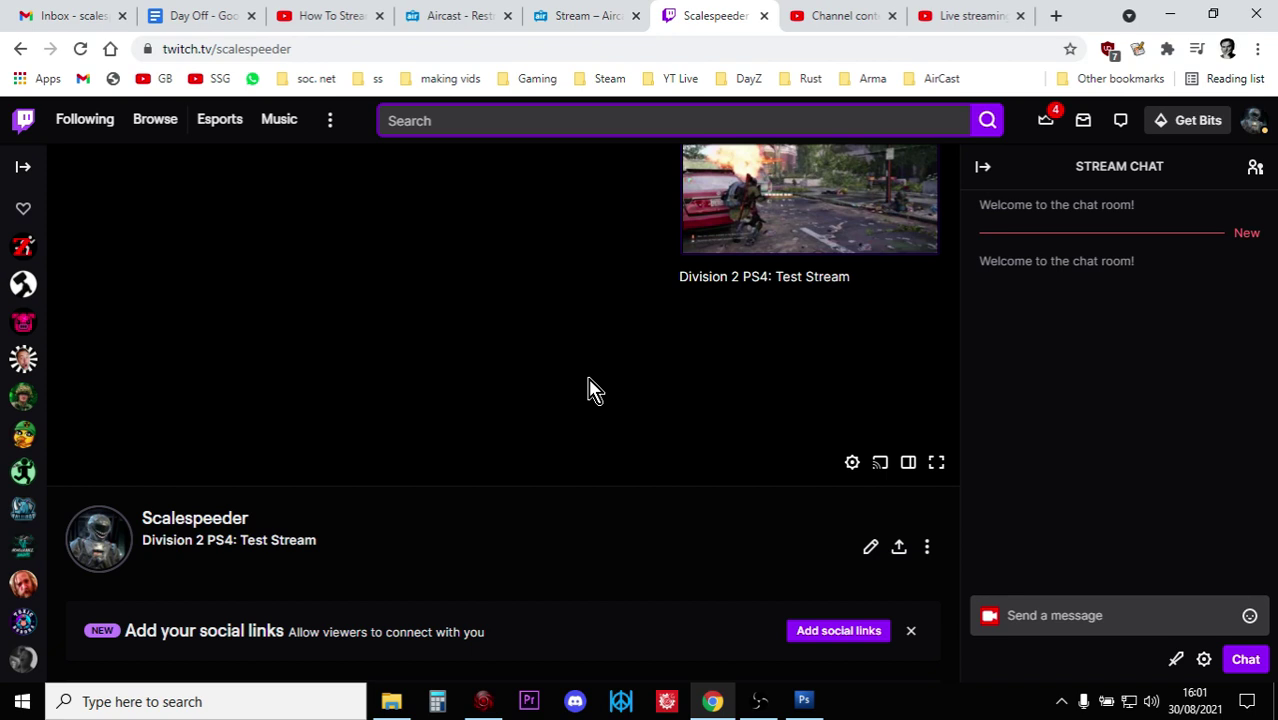
left_click(483, 701)
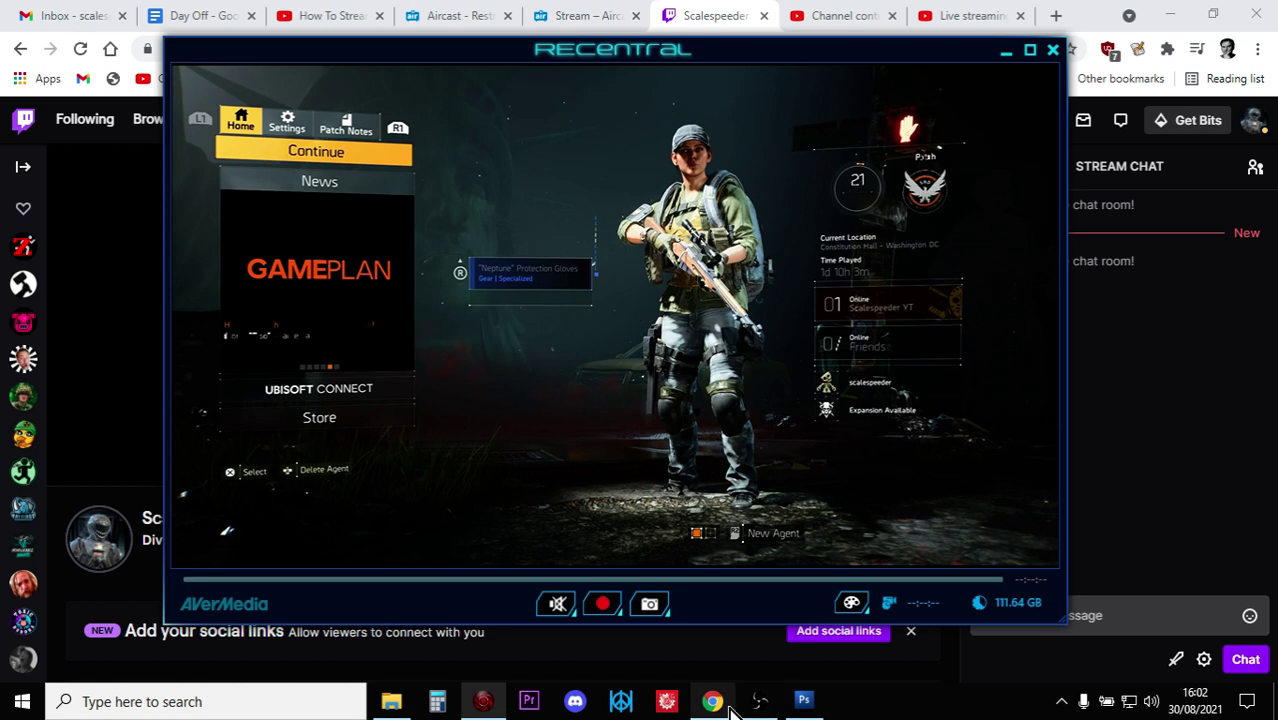
Step: Return to Chrome and revisit the streaming tutorial video, the Aircast home page and the Aircast stream profile
left_click(713, 700)
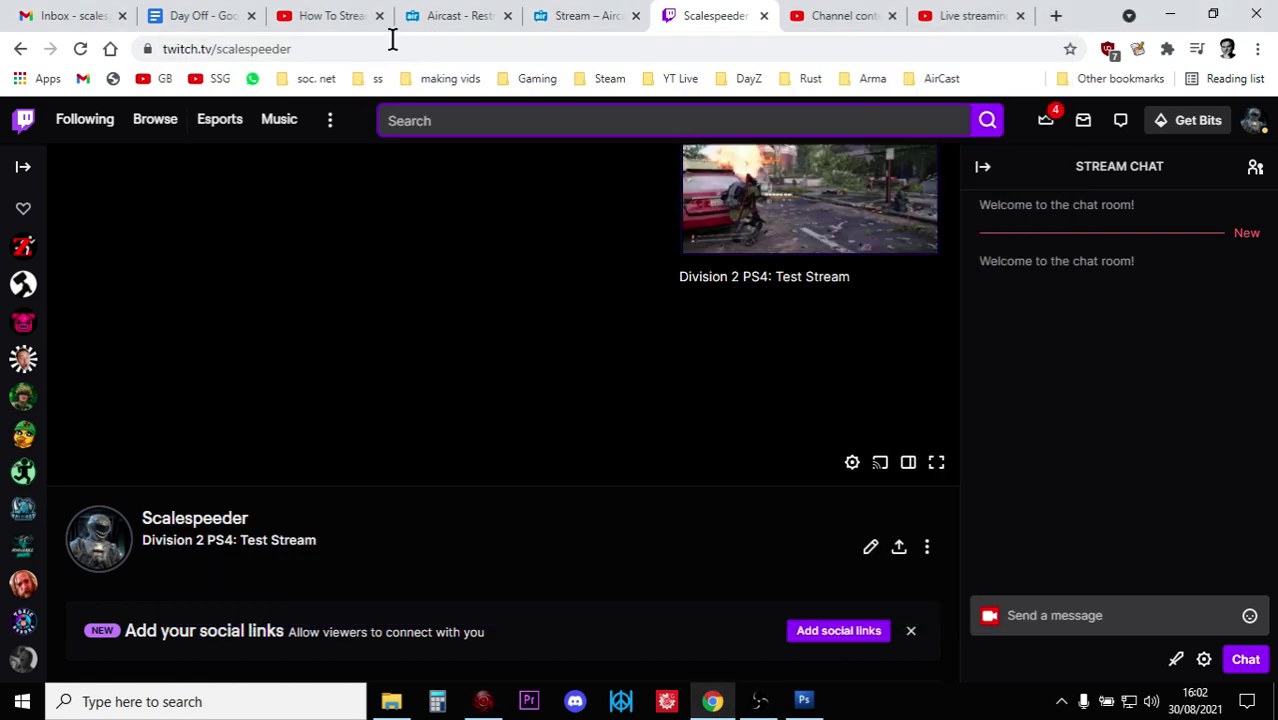
left_click(338, 22)
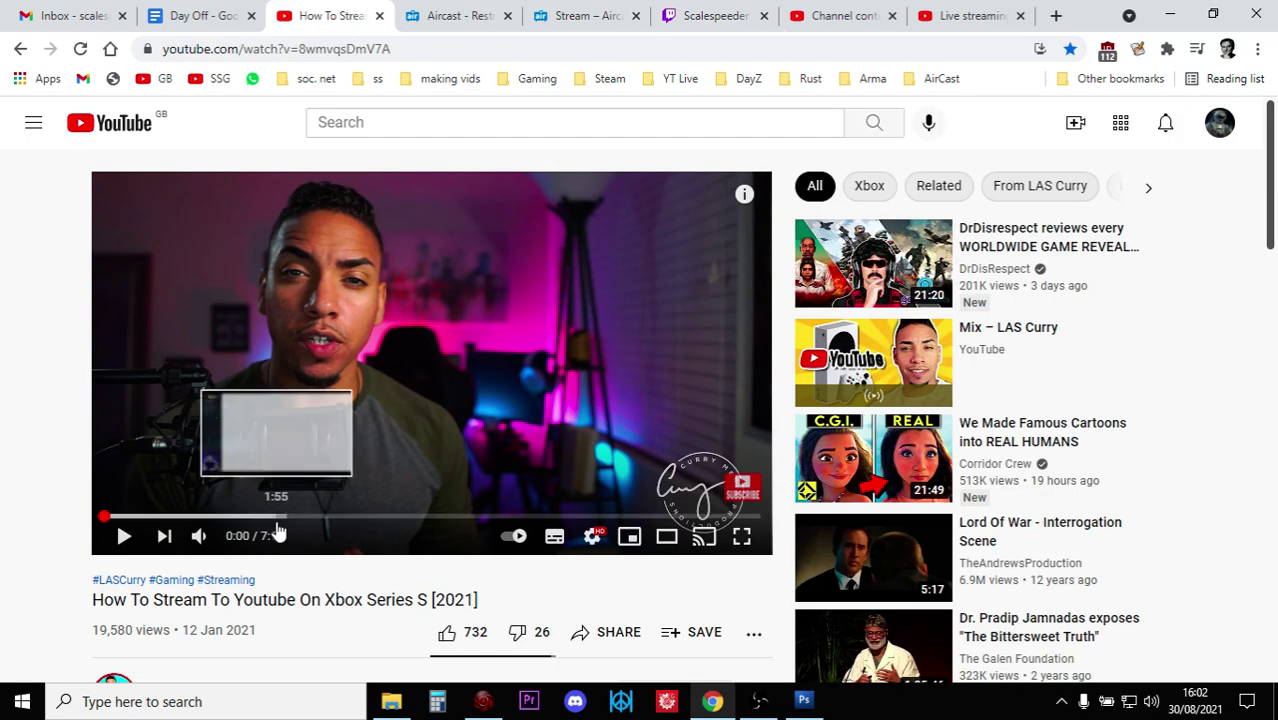
scroll(278, 535, "down", 1)
scroll(278, 513, "up", 1)
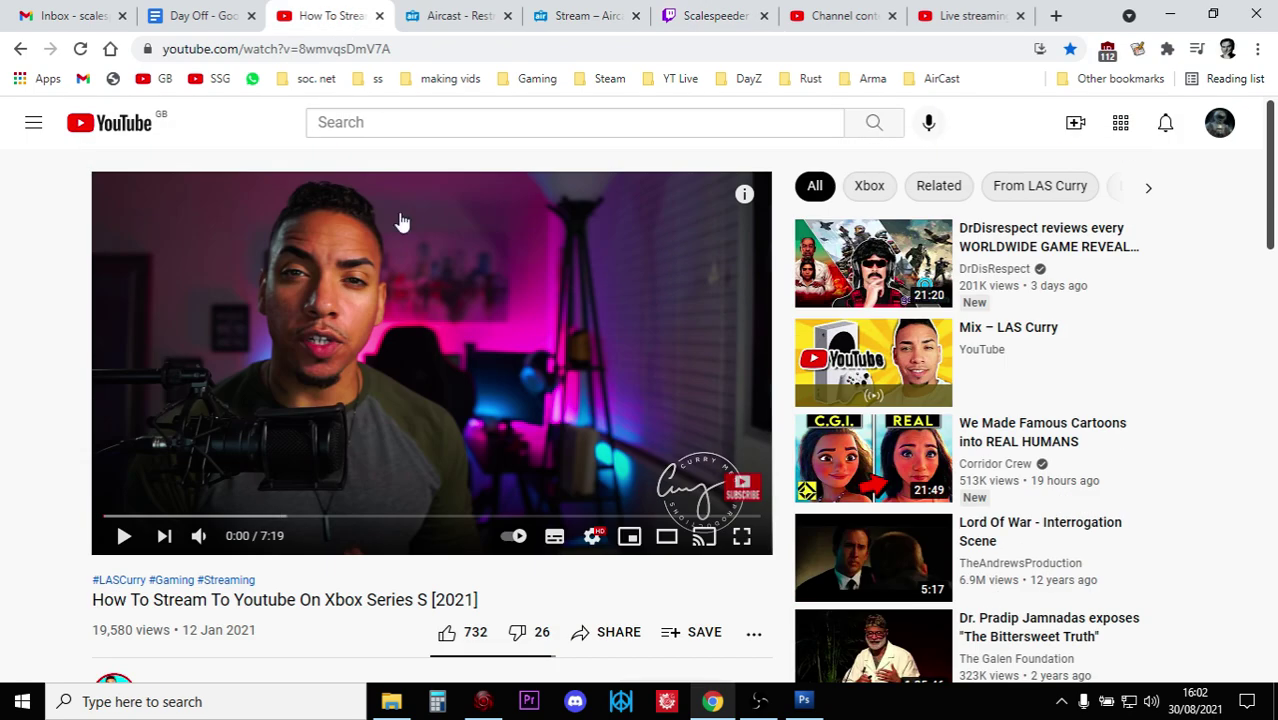
left_click(422, 22)
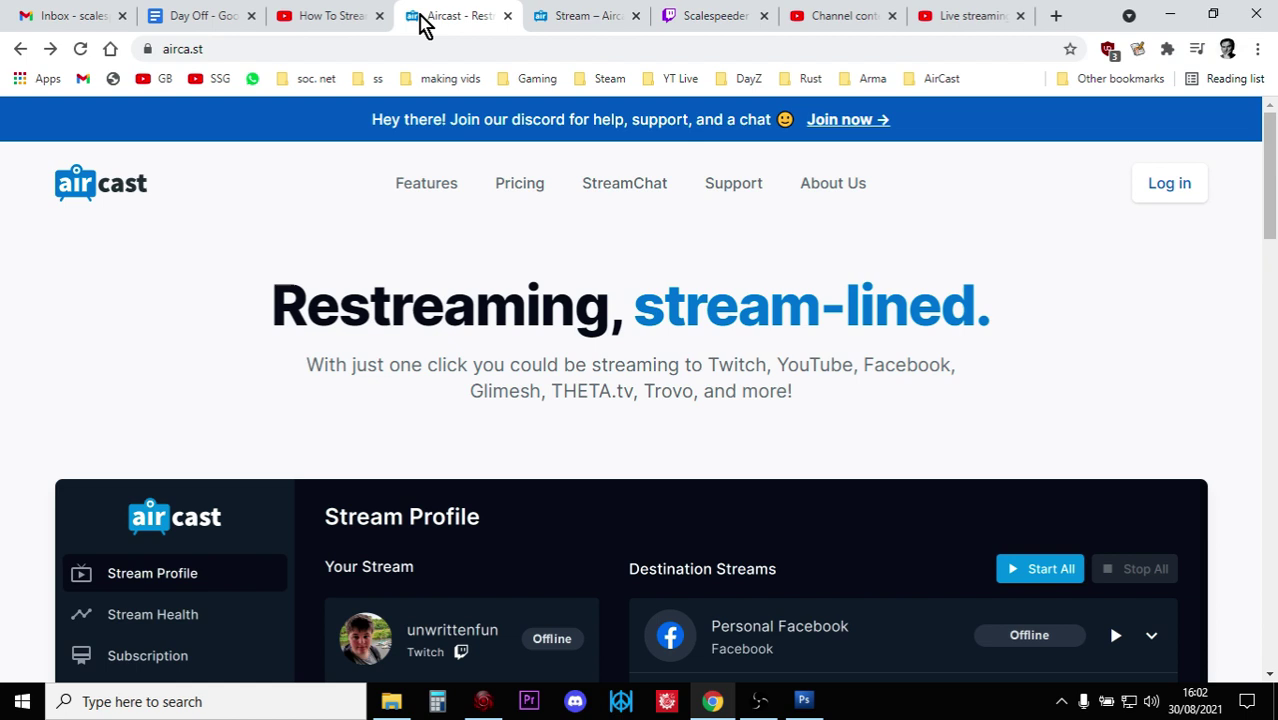
left_click(573, 25)
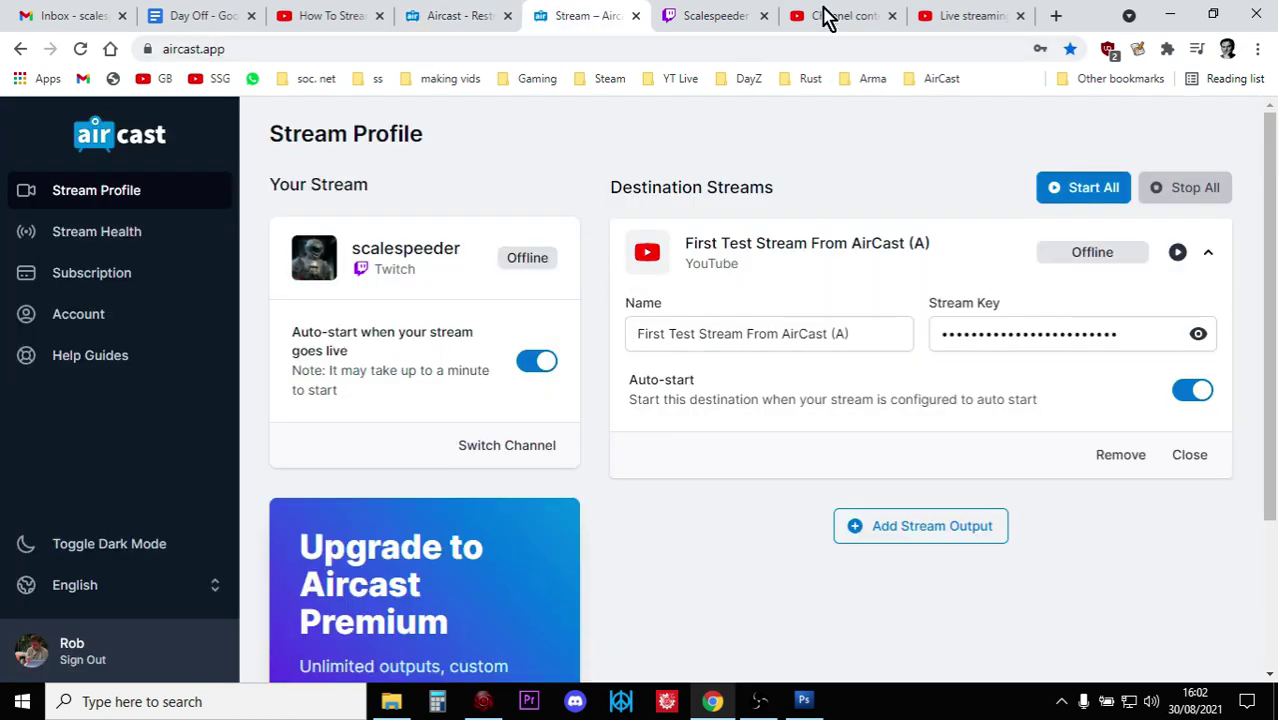
left_click(822, 17)
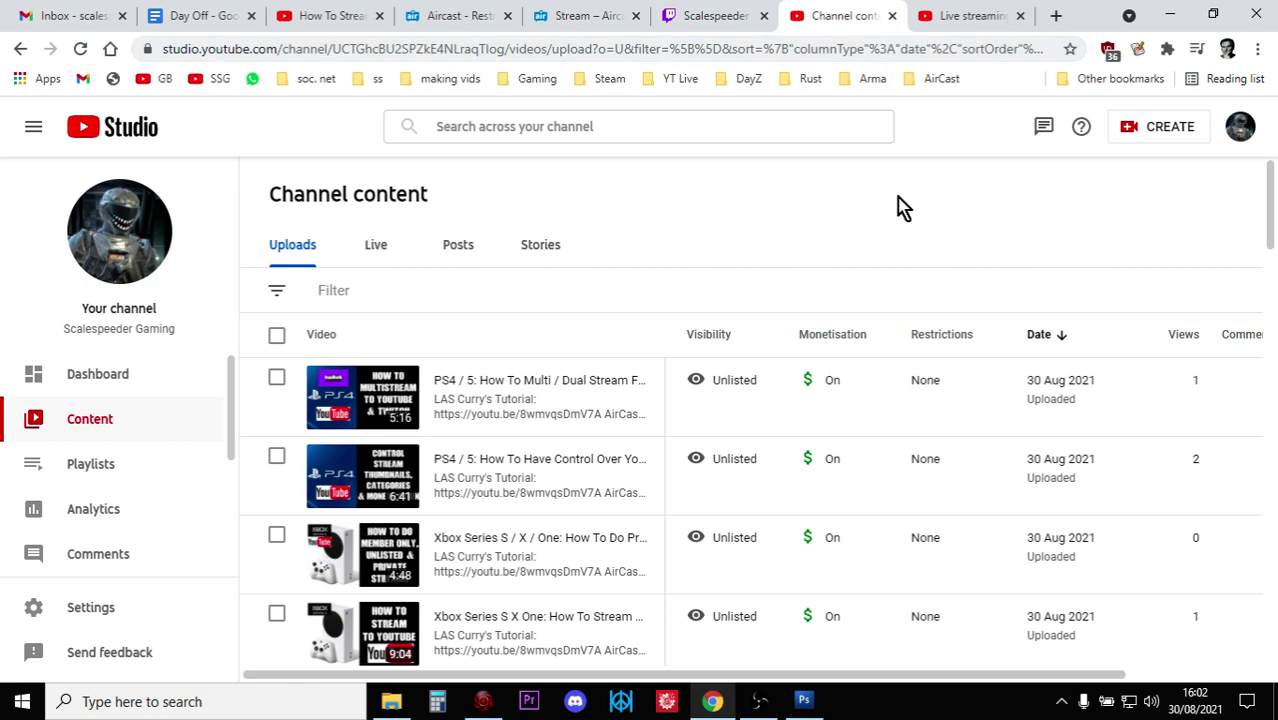
left_click(1154, 136)
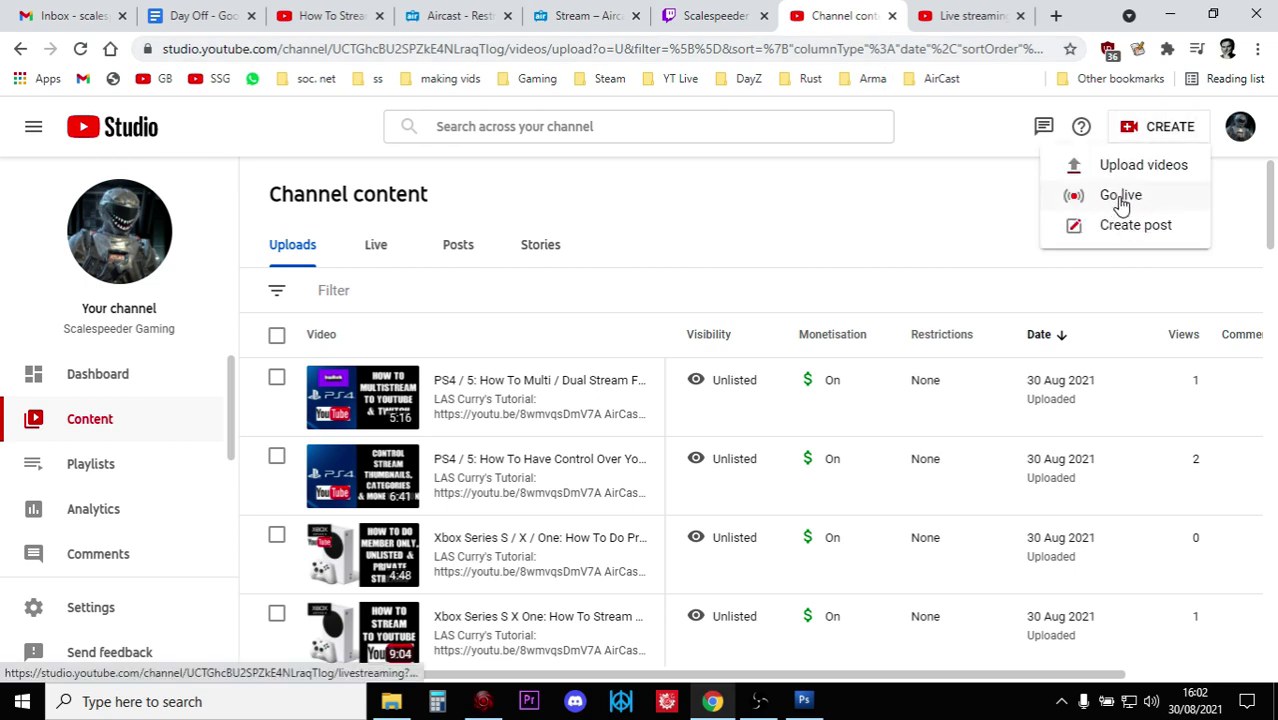
left_click(953, 25)
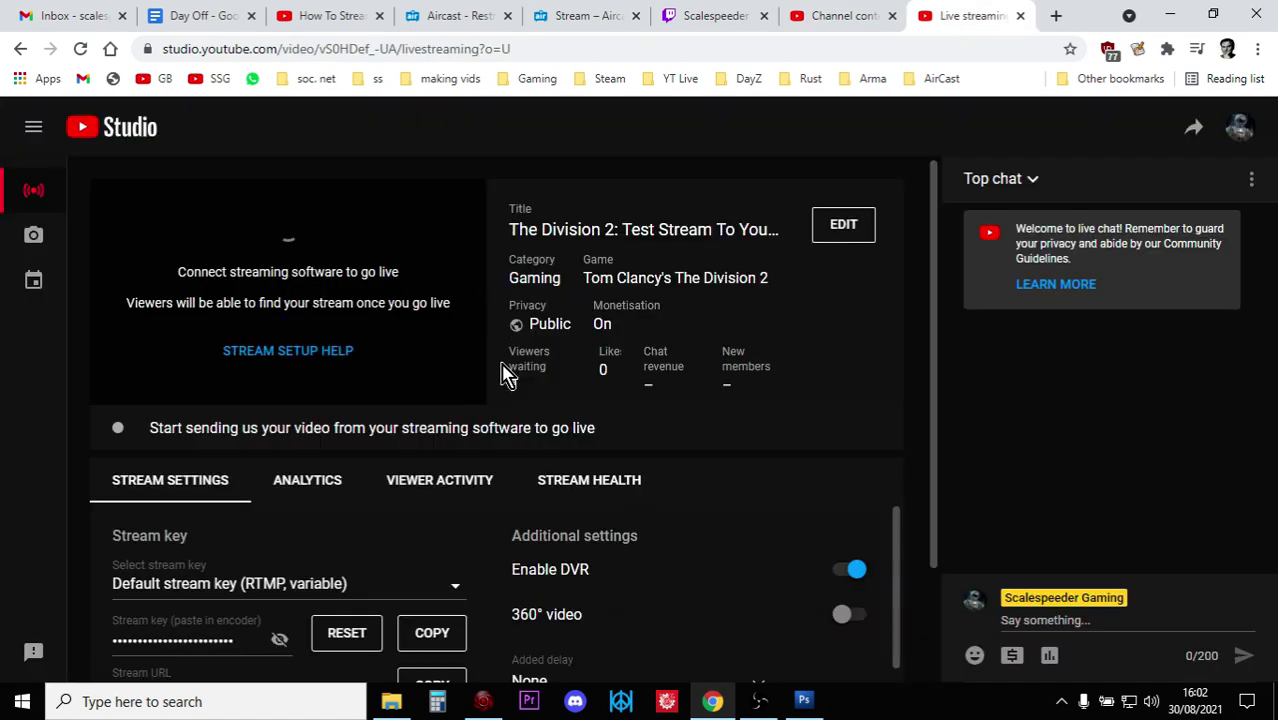
scroll(505, 377, "down", 1)
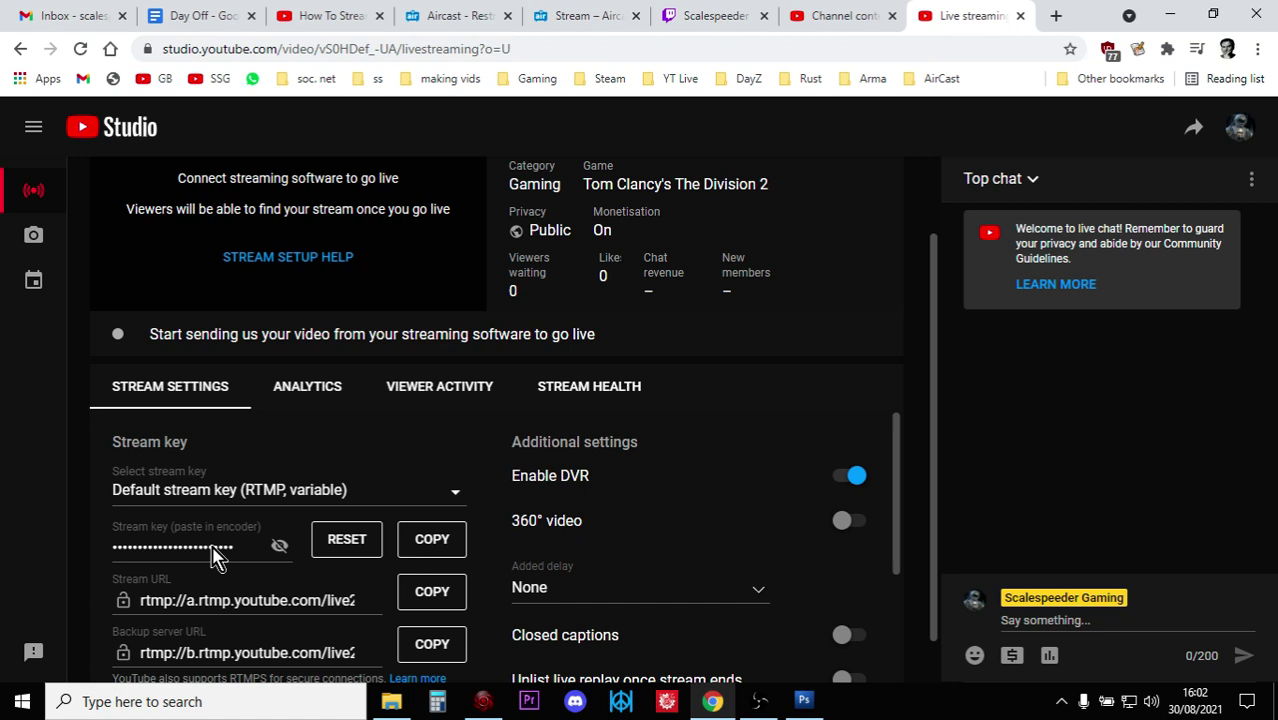
Step: Check Aircast's YouTube destination and stream key field, and switch to RECentral to view the PS4's Twitch broadcast settings
key("ctrl+5")
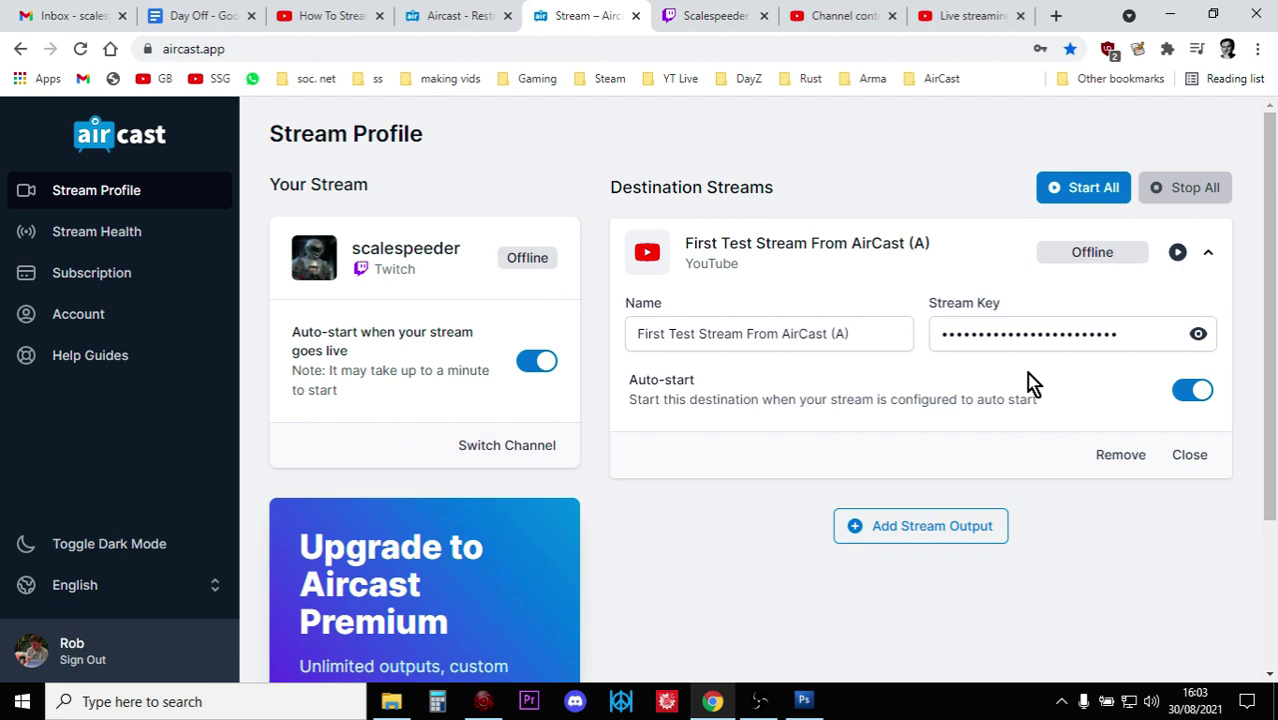
left_click(488, 702)
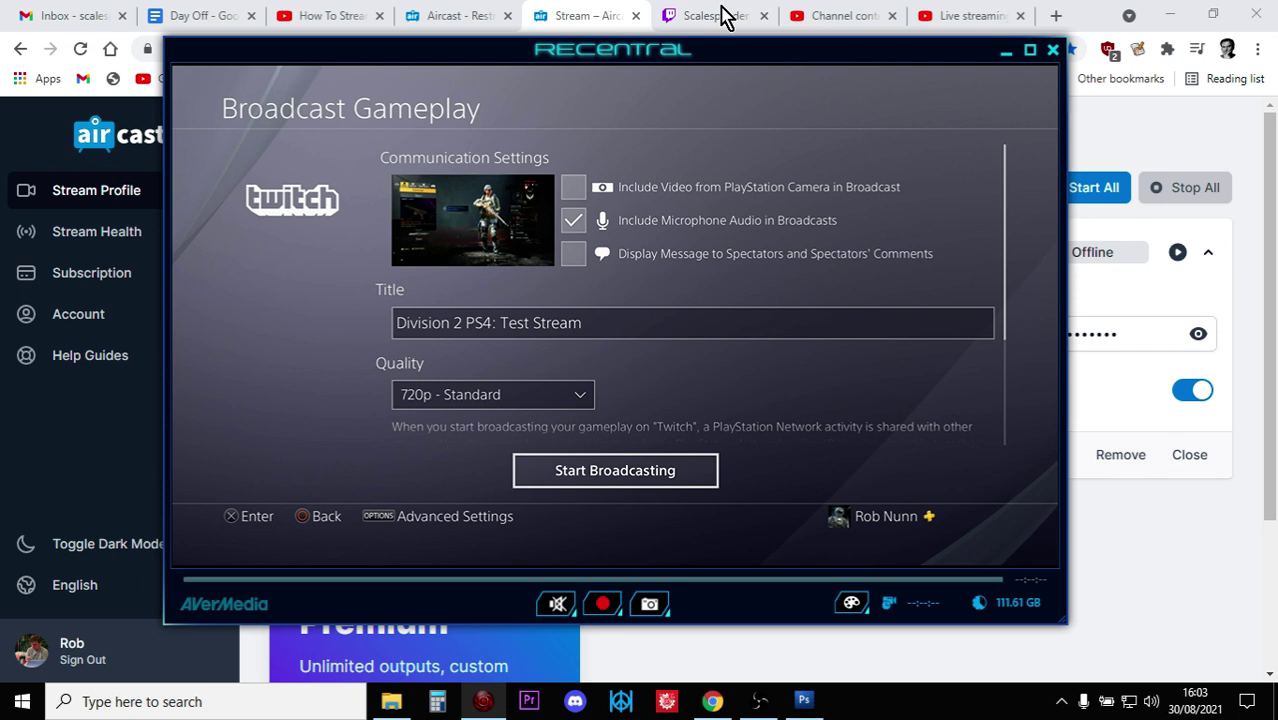
Step: Open the YouTube live stream's settings in Chrome and review its title, description and visibility options
left_click(830, 17)
left_click(947, 20)
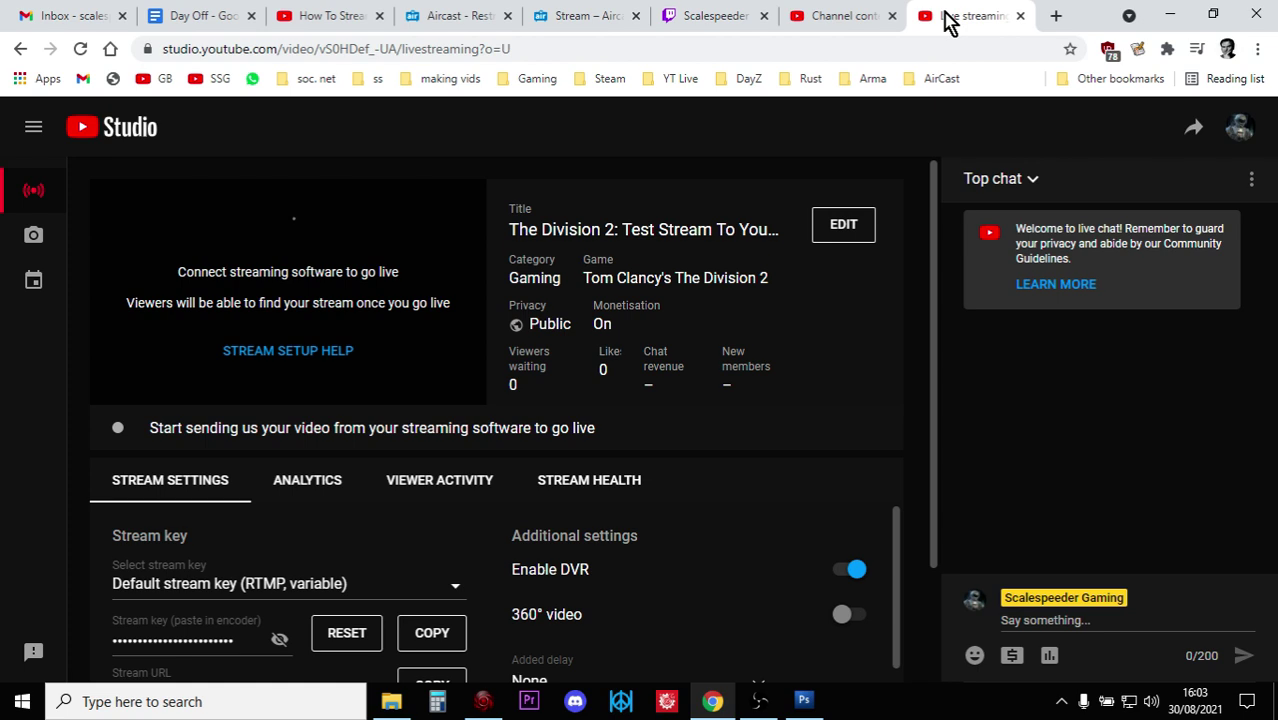
left_click(843, 224)
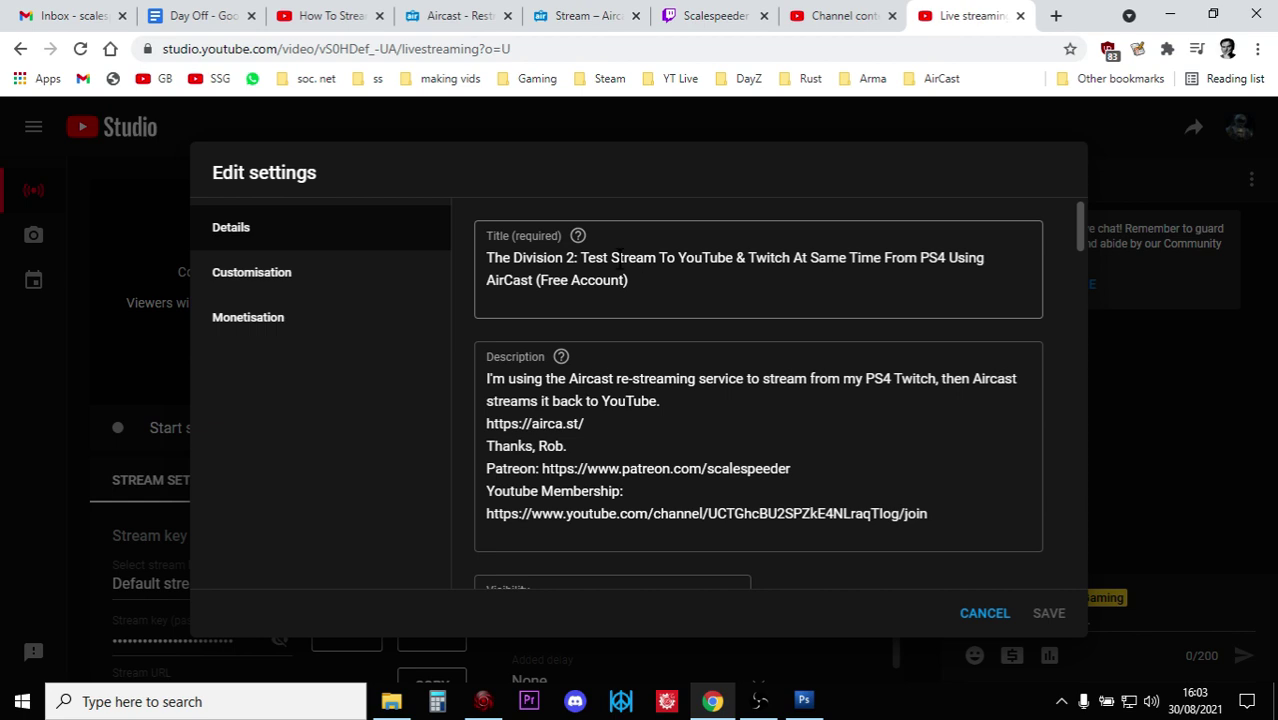
left_click(733, 306)
scroll(729, 310, "down", 1)
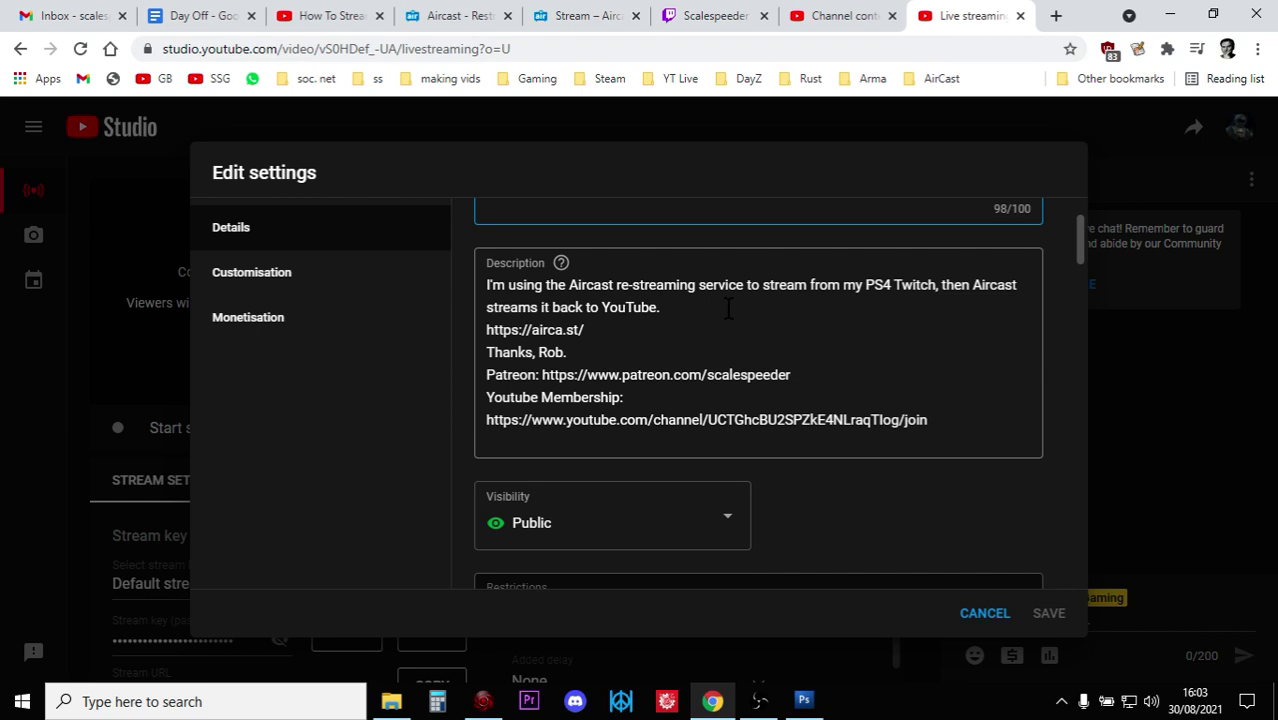
scroll(662, 340, "down", 2)
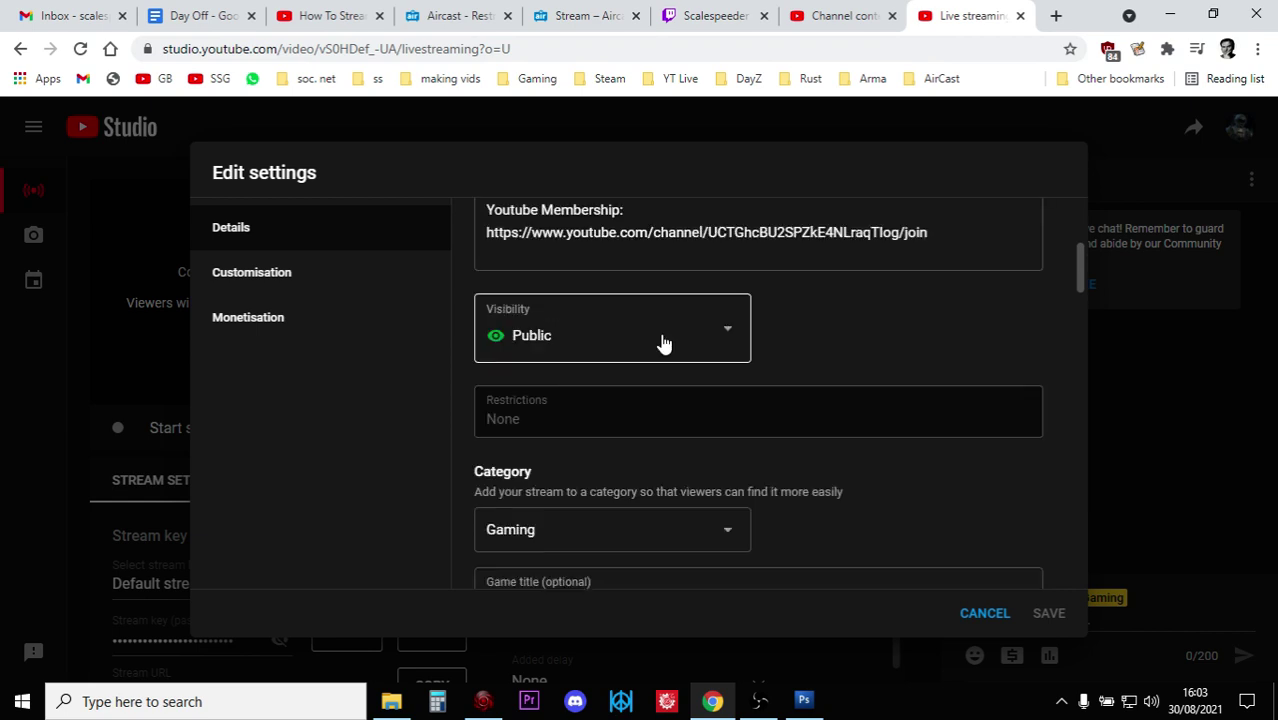
left_click(662, 342)
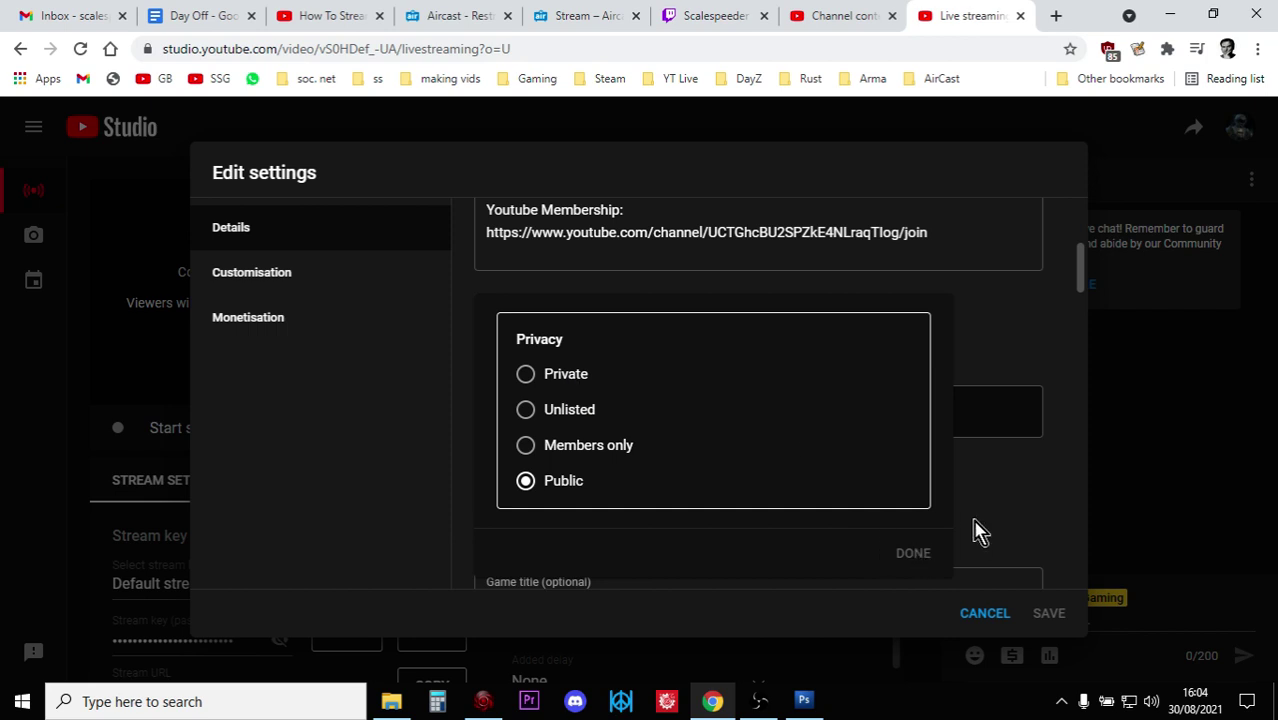
left_click(998, 499)
Step: Review the stream's category, game title, thumbnail and monetisation settings, and close the settings without saving
scroll(807, 414, "down", 3)
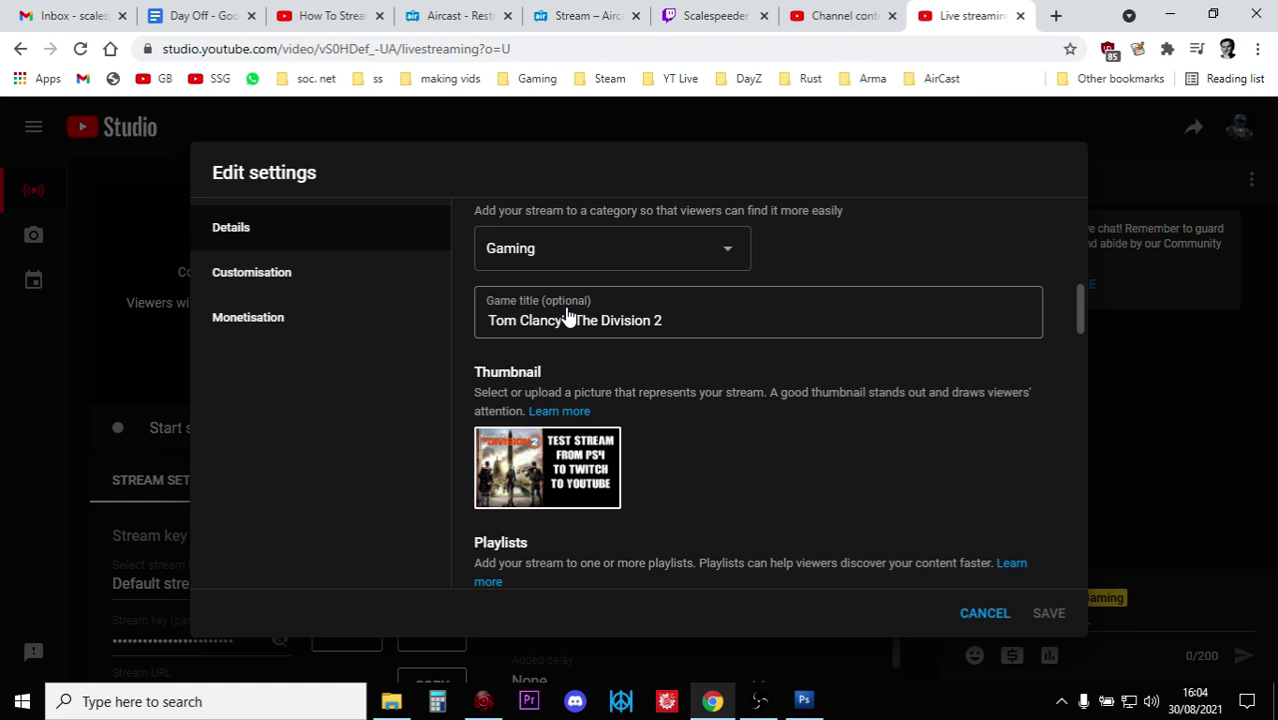
mouse_move(565, 477)
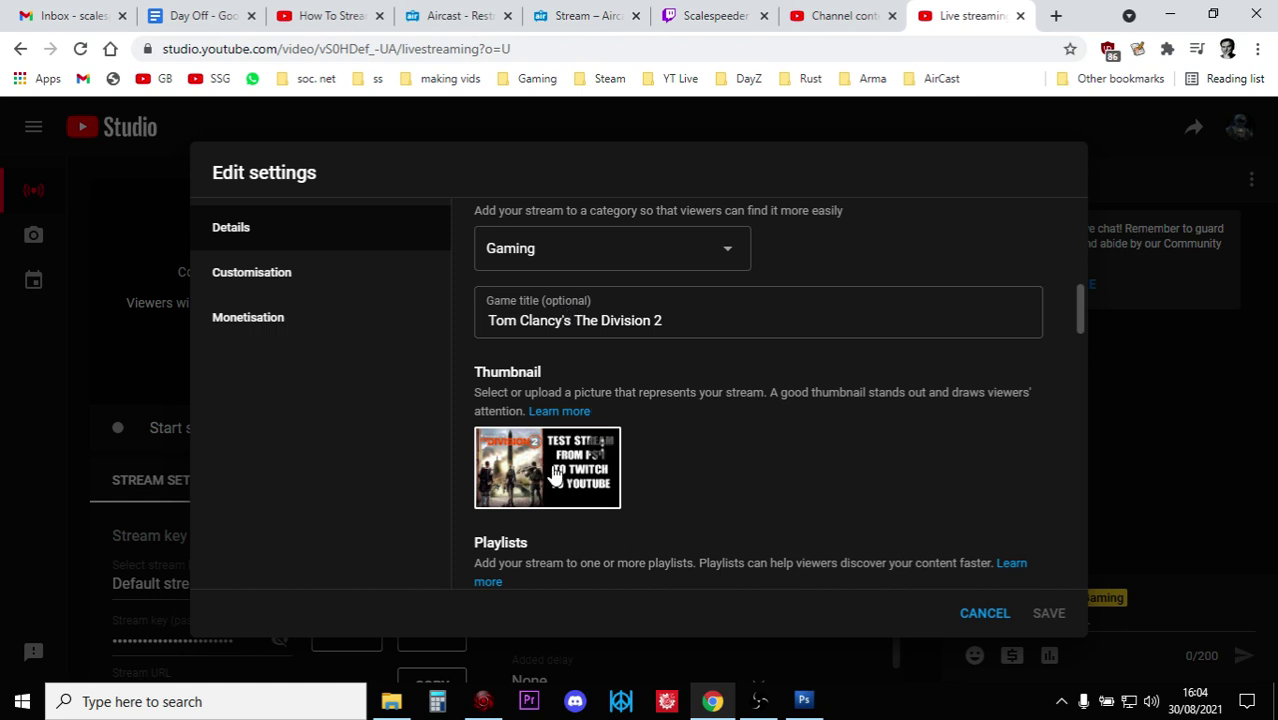
scroll(560, 455, "down", 5)
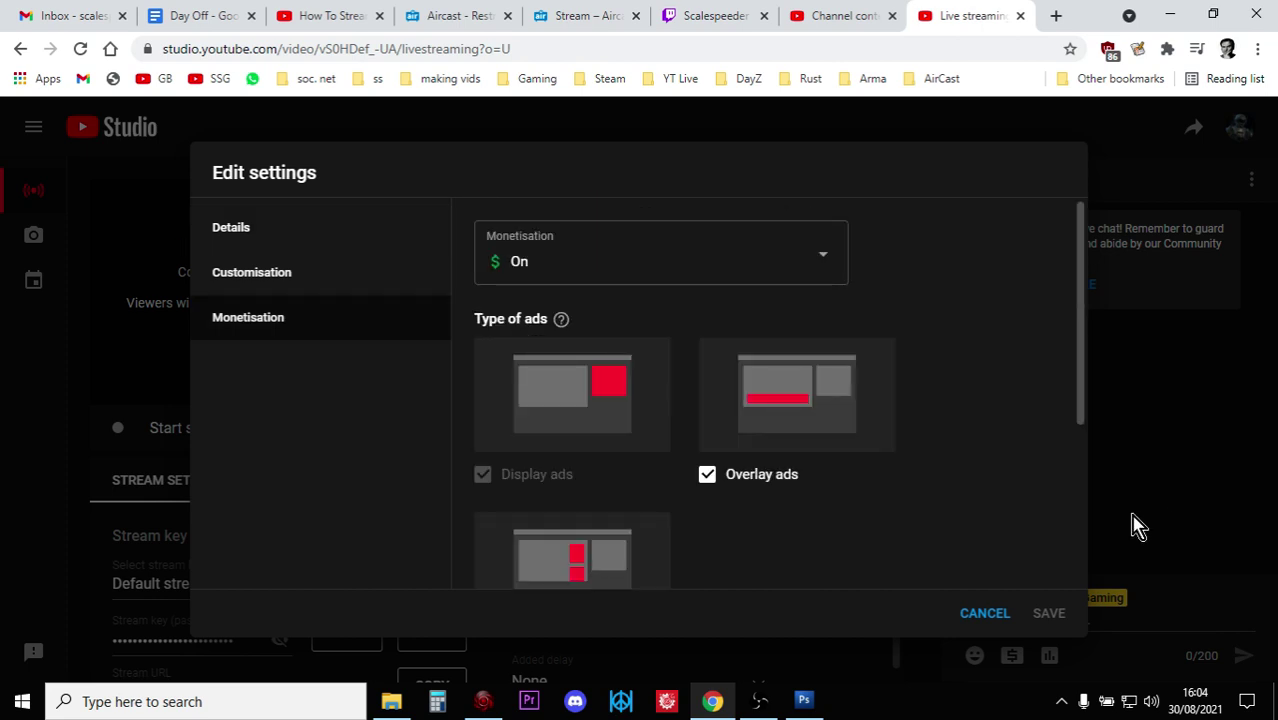
left_click(1004, 614)
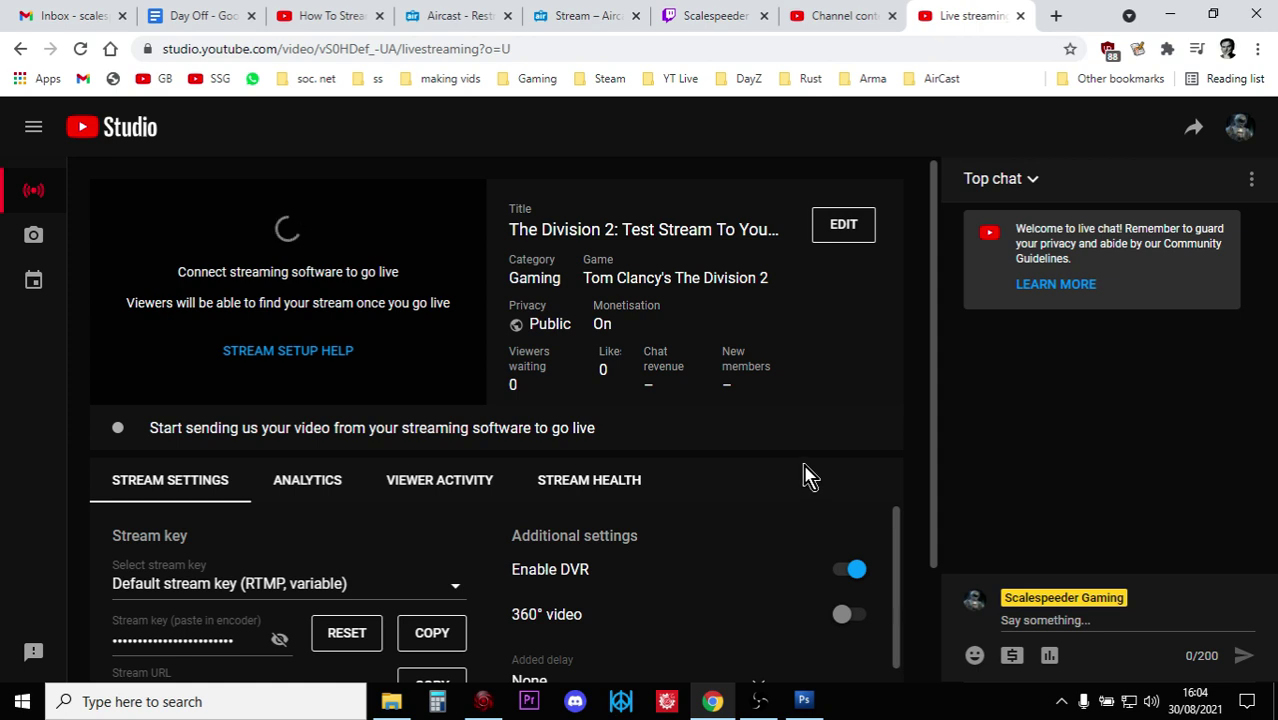
Step: Recheck the Aircast, YouTube live dashboard and Twitch channel pages, and switch to RECentral to view the PS4's broadcast service choices
left_click(457, 18)
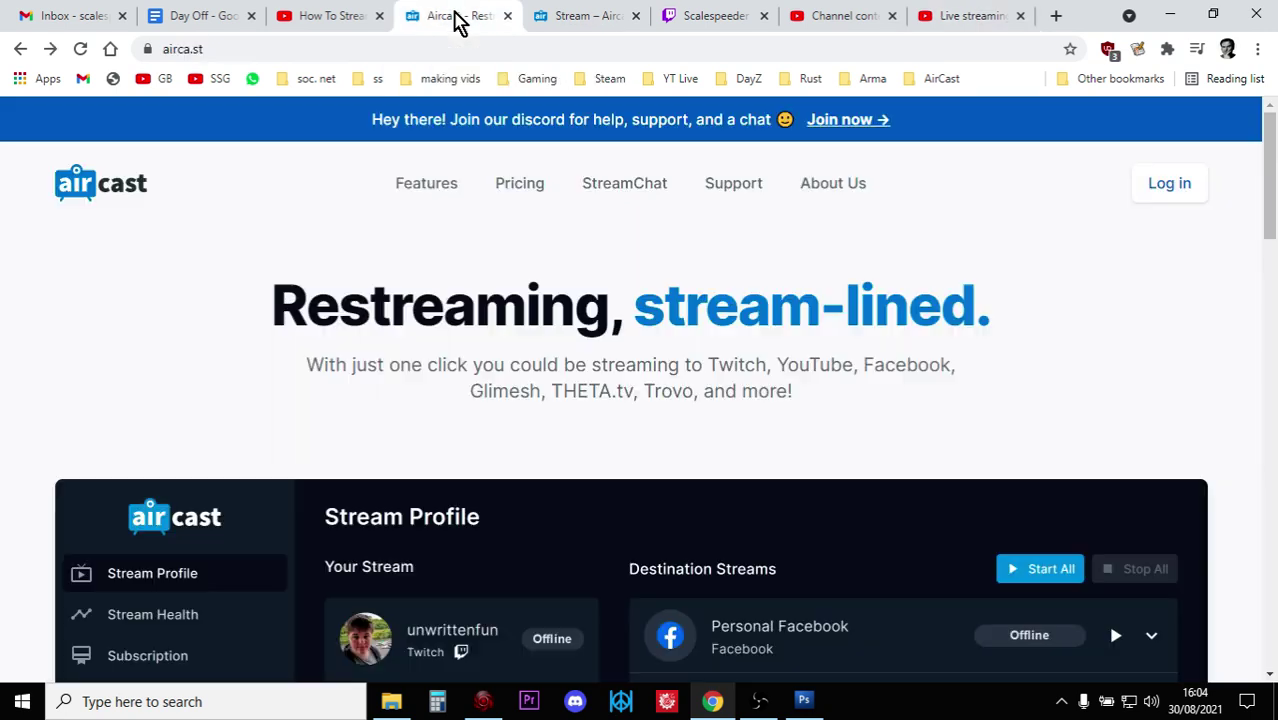
left_click(578, 20)
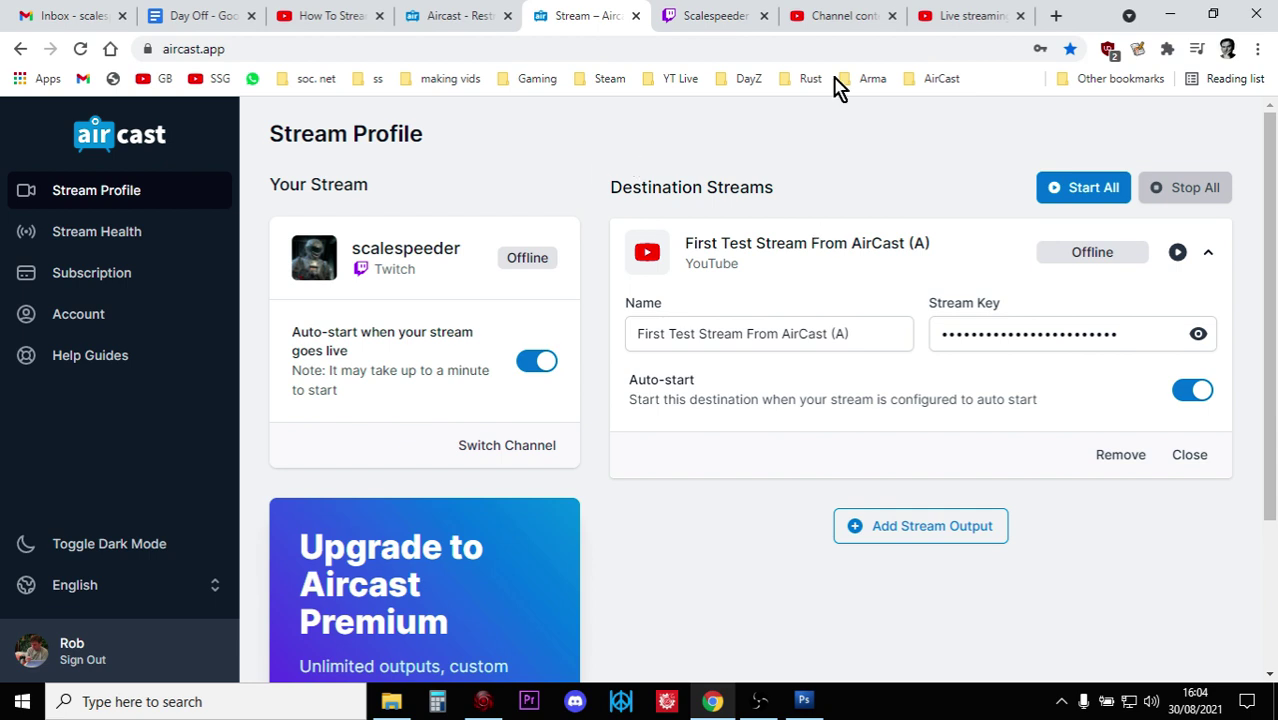
left_click(955, 16)
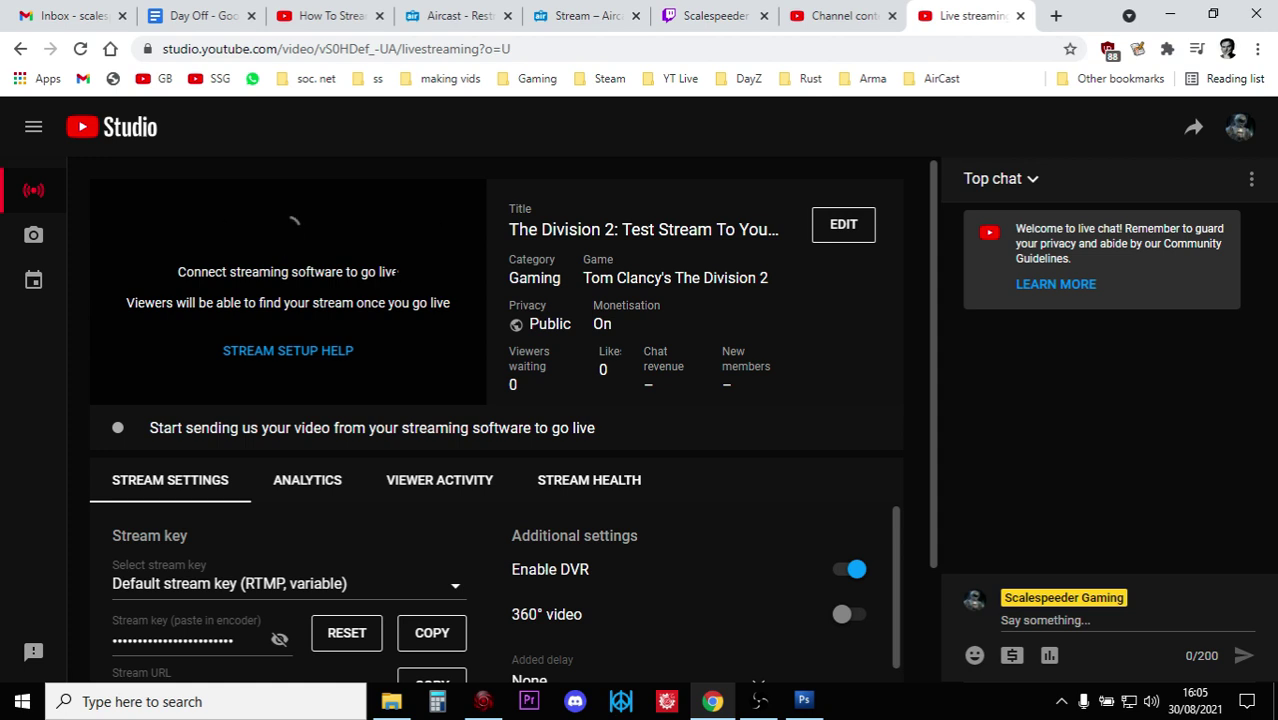
left_click(708, 18)
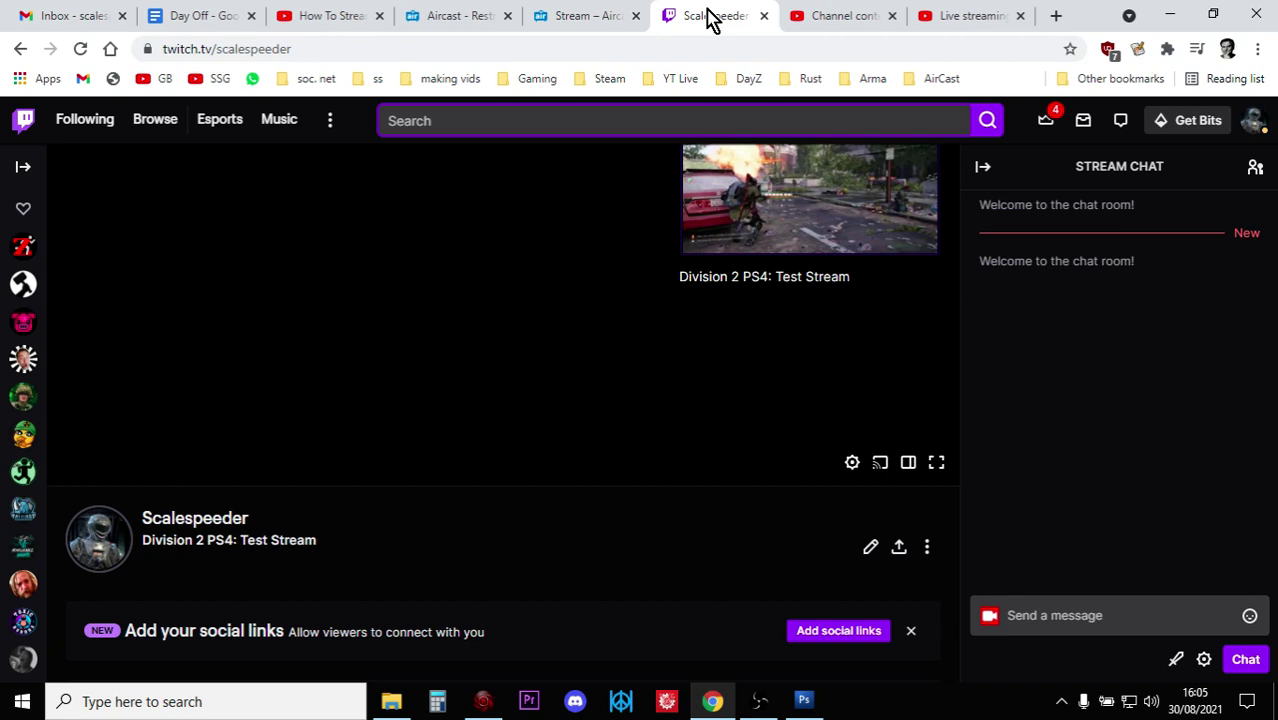
left_click(960, 20)
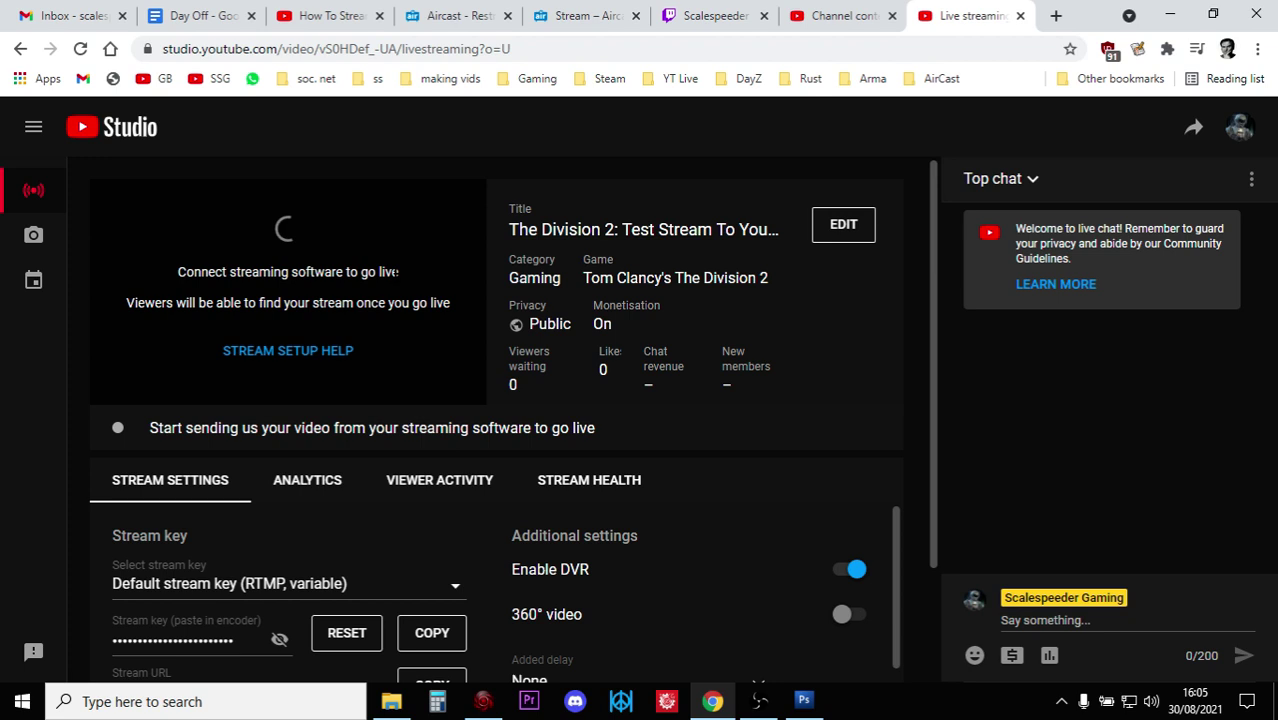
left_click(738, 18)
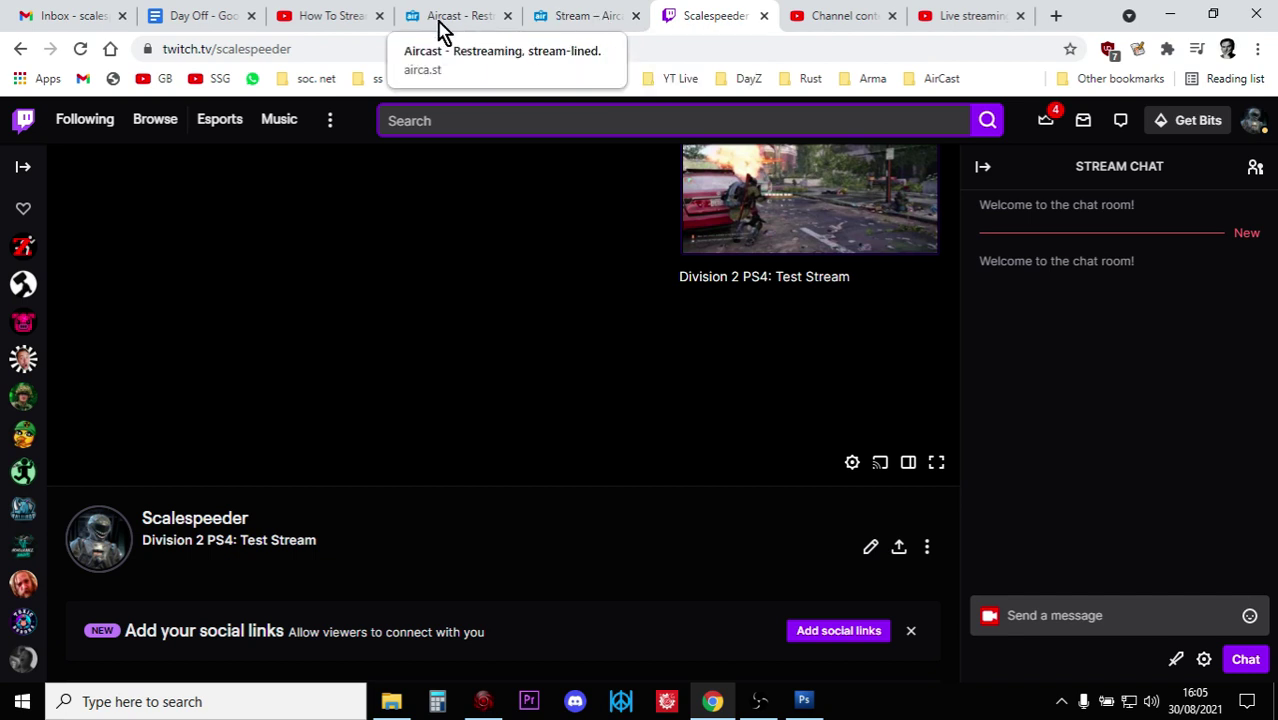
left_click(484, 700)
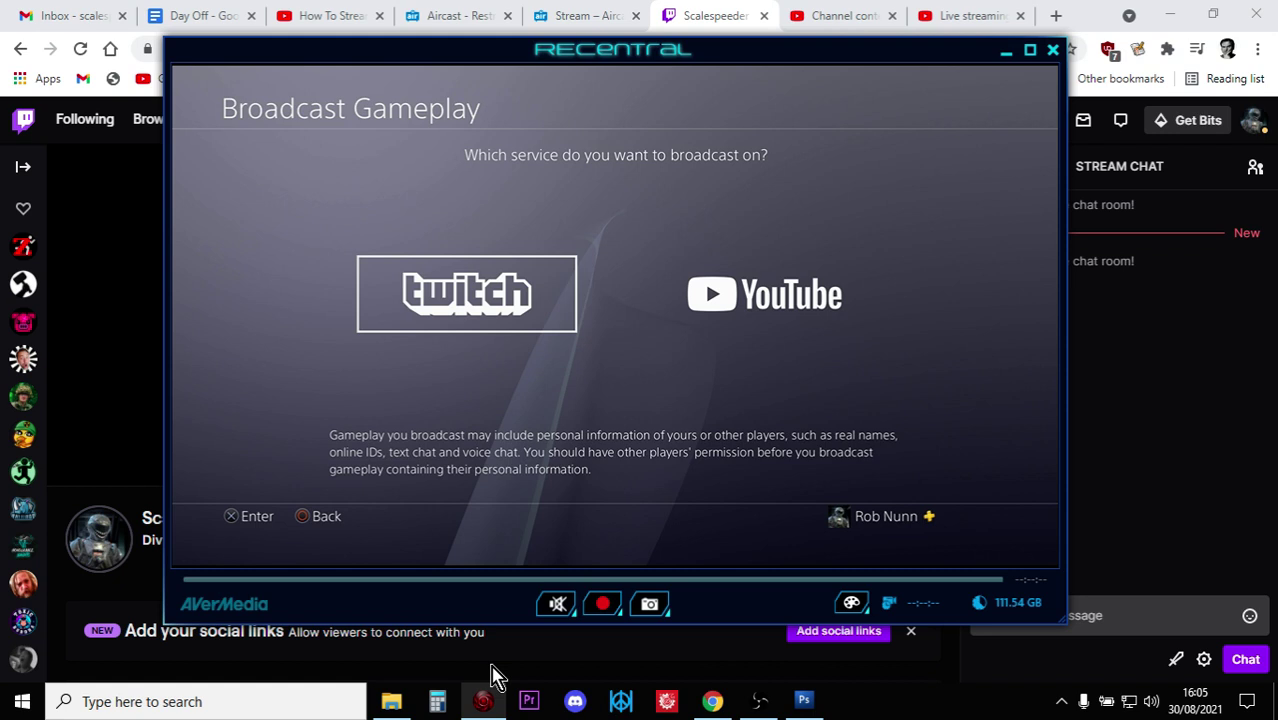